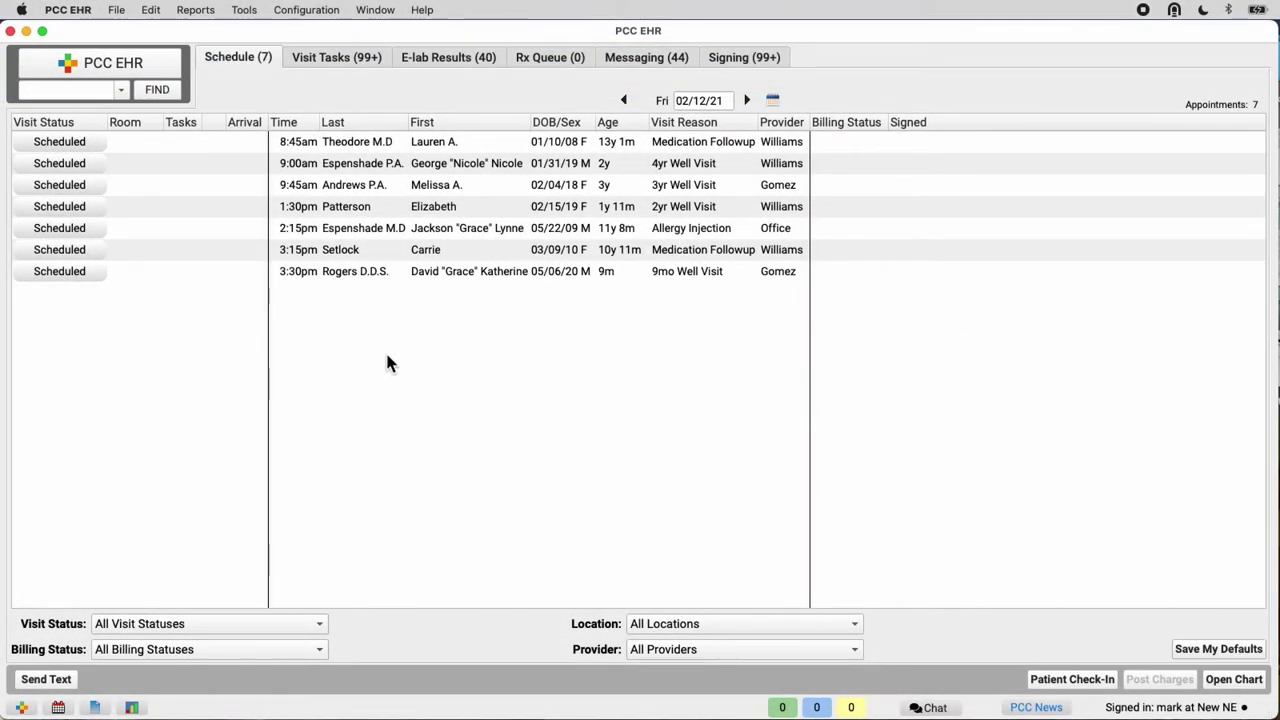
Enter and confirm a new password for your own account in My Account, then save it.
{"action": "left_click", "coordinate": [116, 10]}
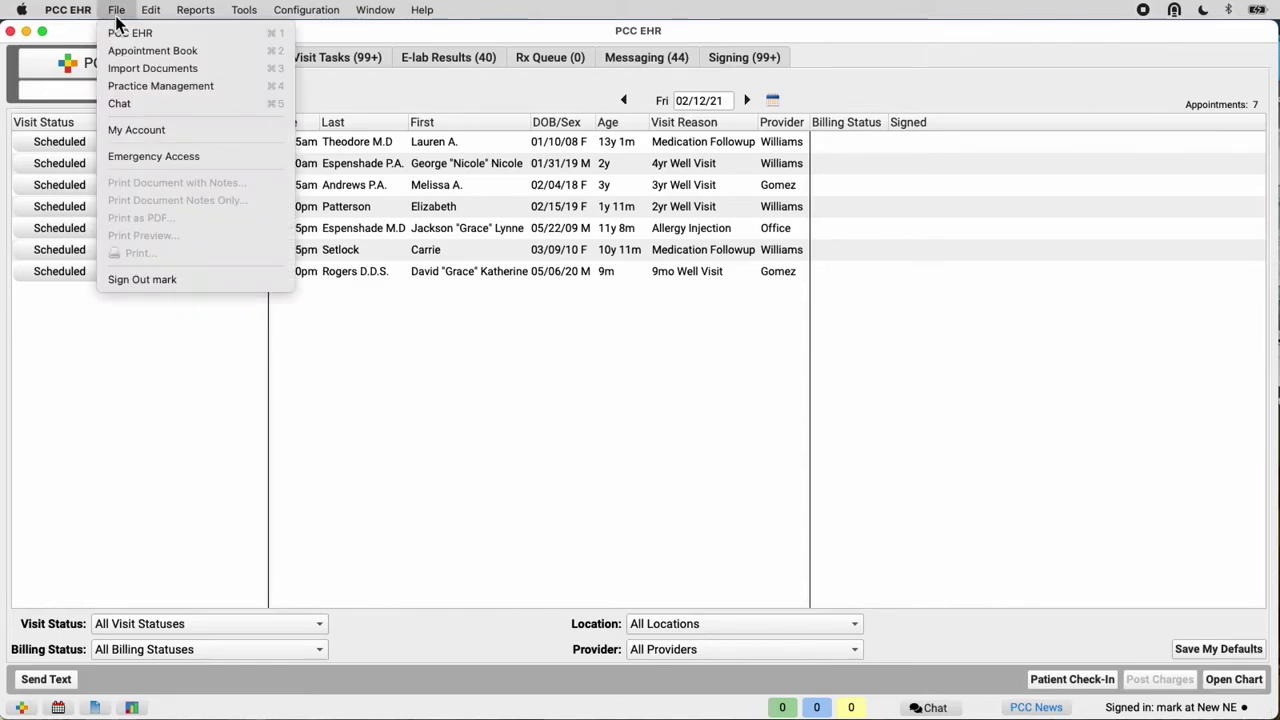
{"action": "left_click", "coordinate": [145, 125]}
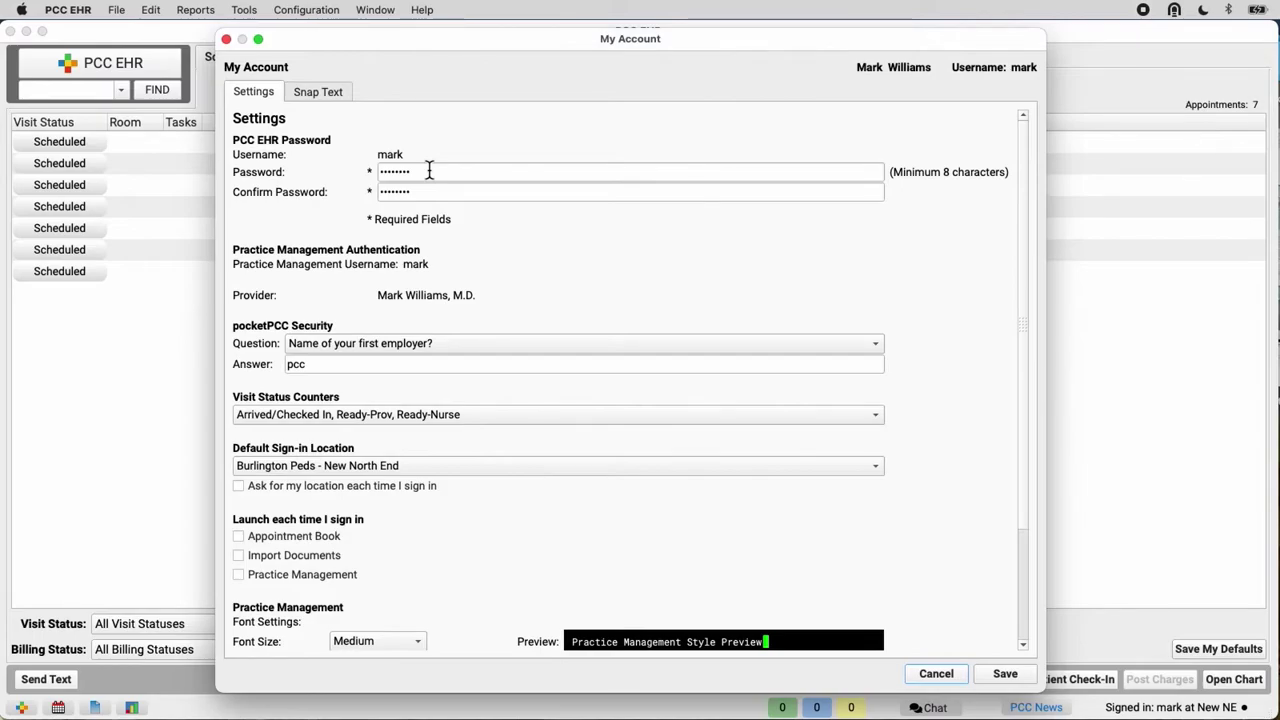
{"action": "left_click", "coordinate": [429, 171]}
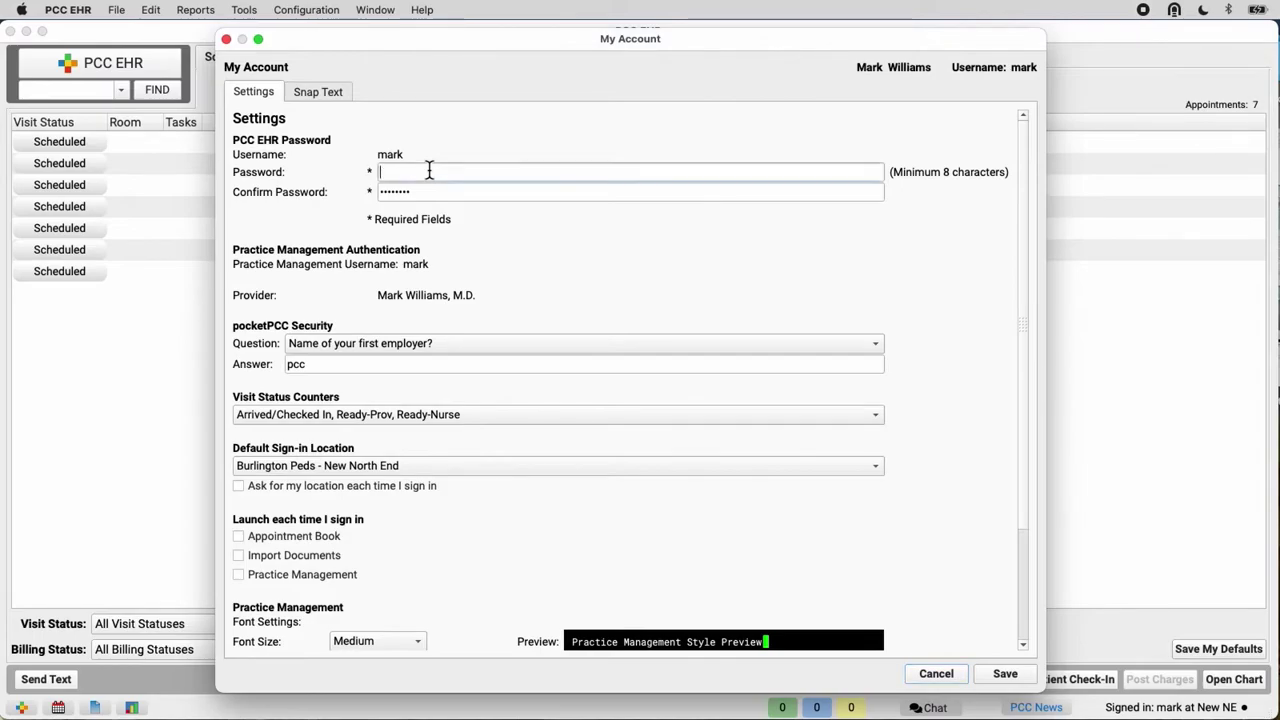
{"action": "type", "text": "••••••••"}
{"action": "left_click", "coordinate": [378, 191]}
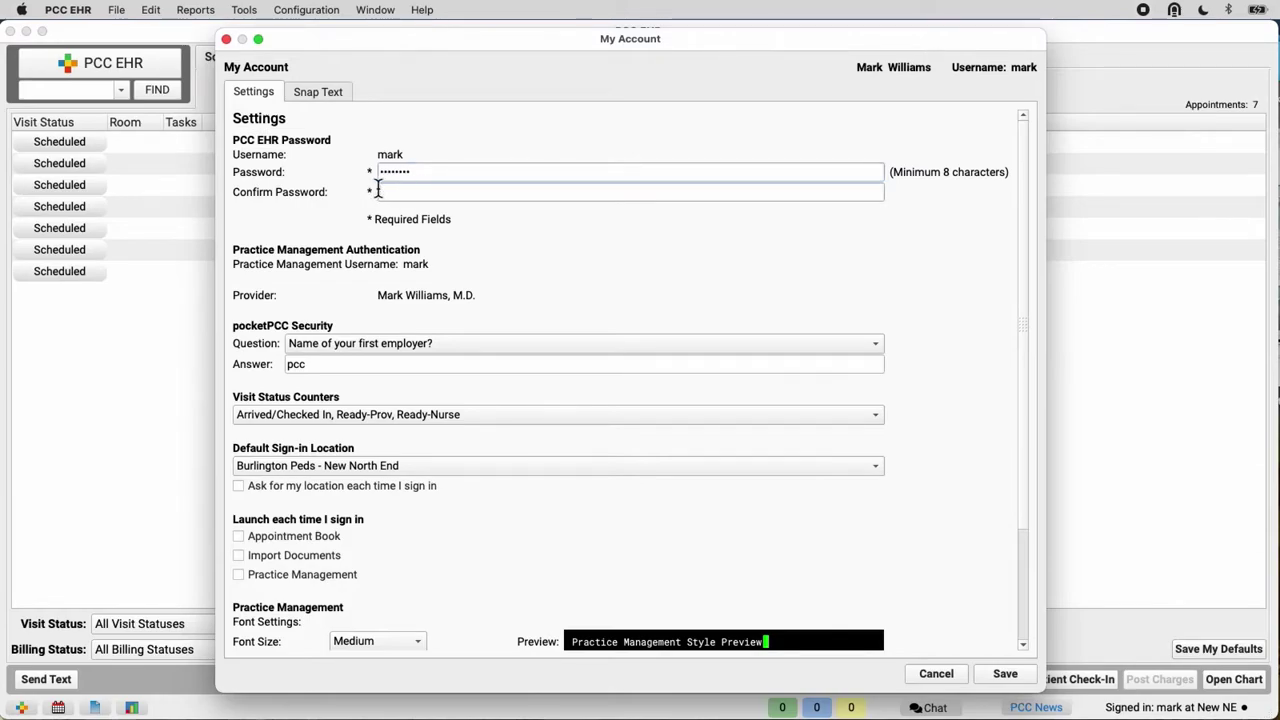
{"action": "type", "text": "••••••••"}
{"action": "left_click", "coordinate": [1005, 675]}
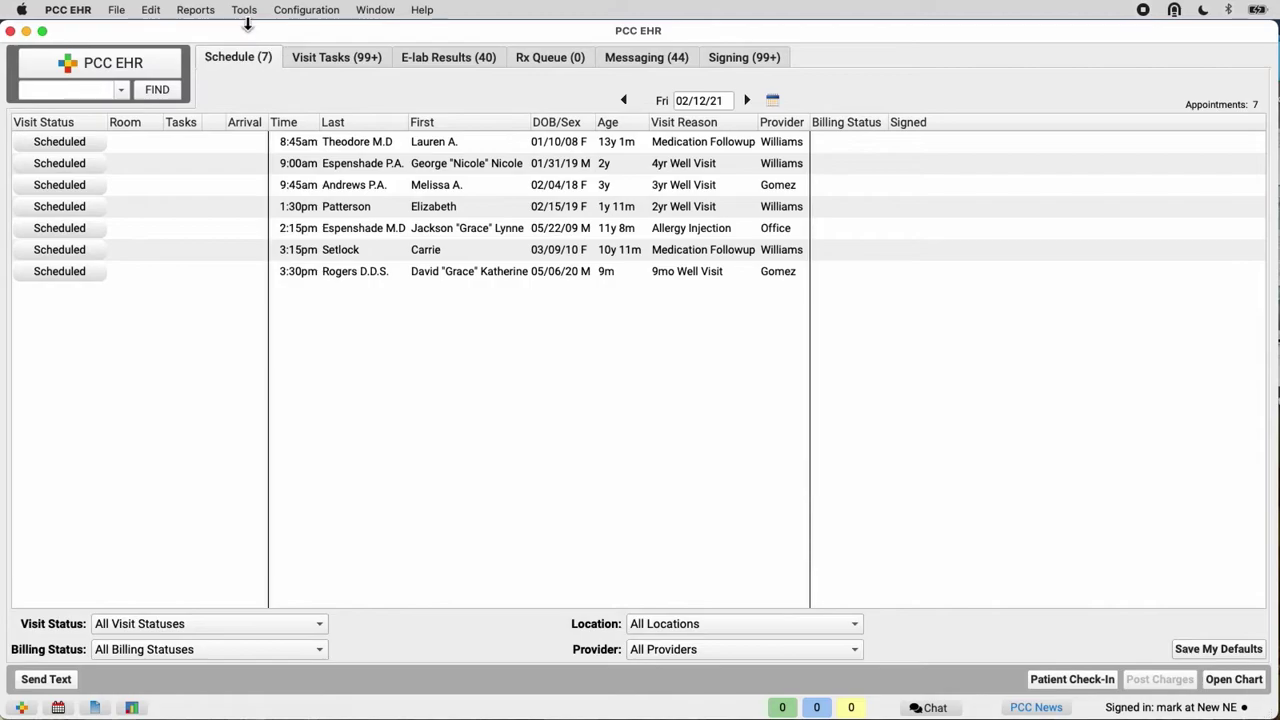
In User Administration, filter the user list and open the nurse practitioner's account.
{"action": "left_click", "coordinate": [246, 12]}
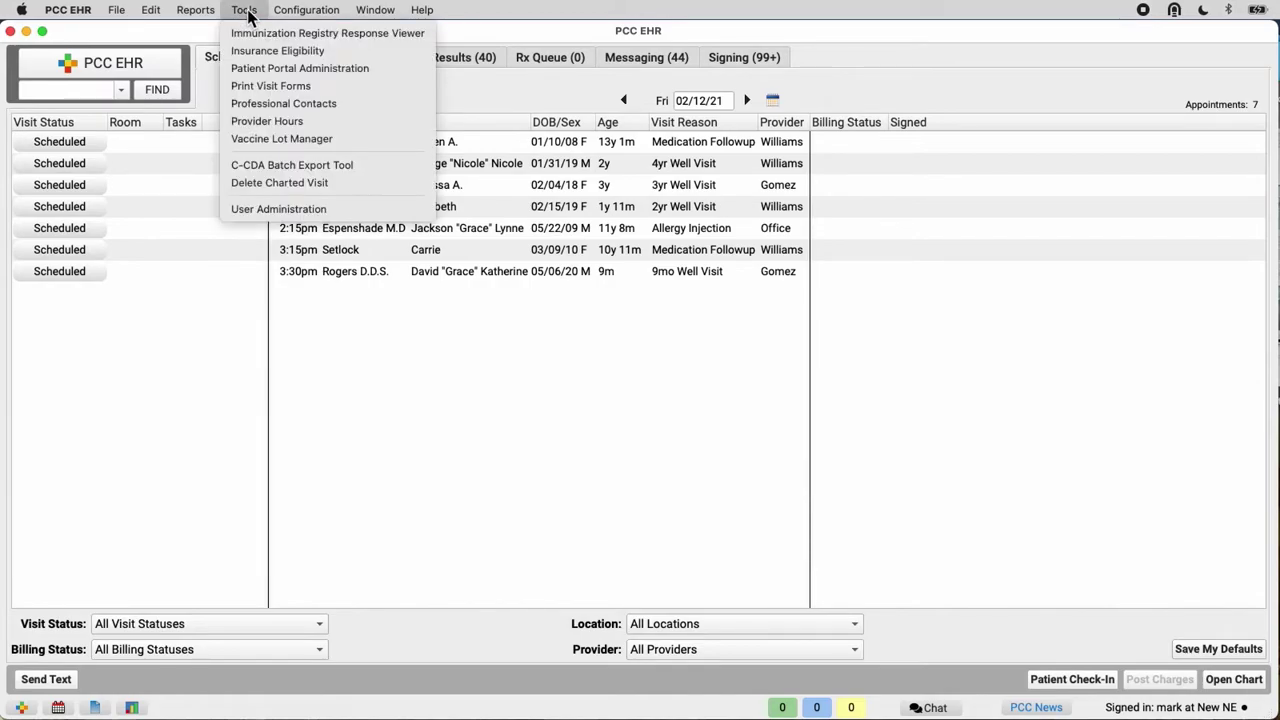
{"action": "left_click", "coordinate": [345, 209]}
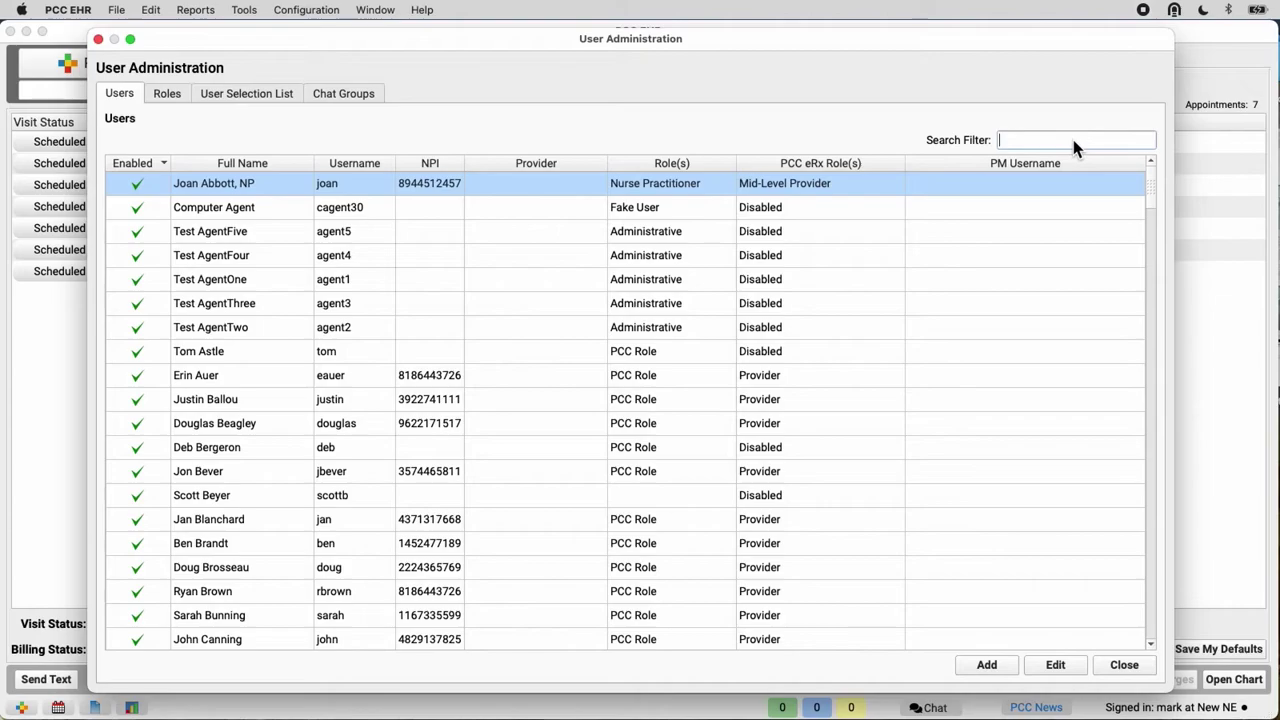
{"action": "type", "text": "joan"}
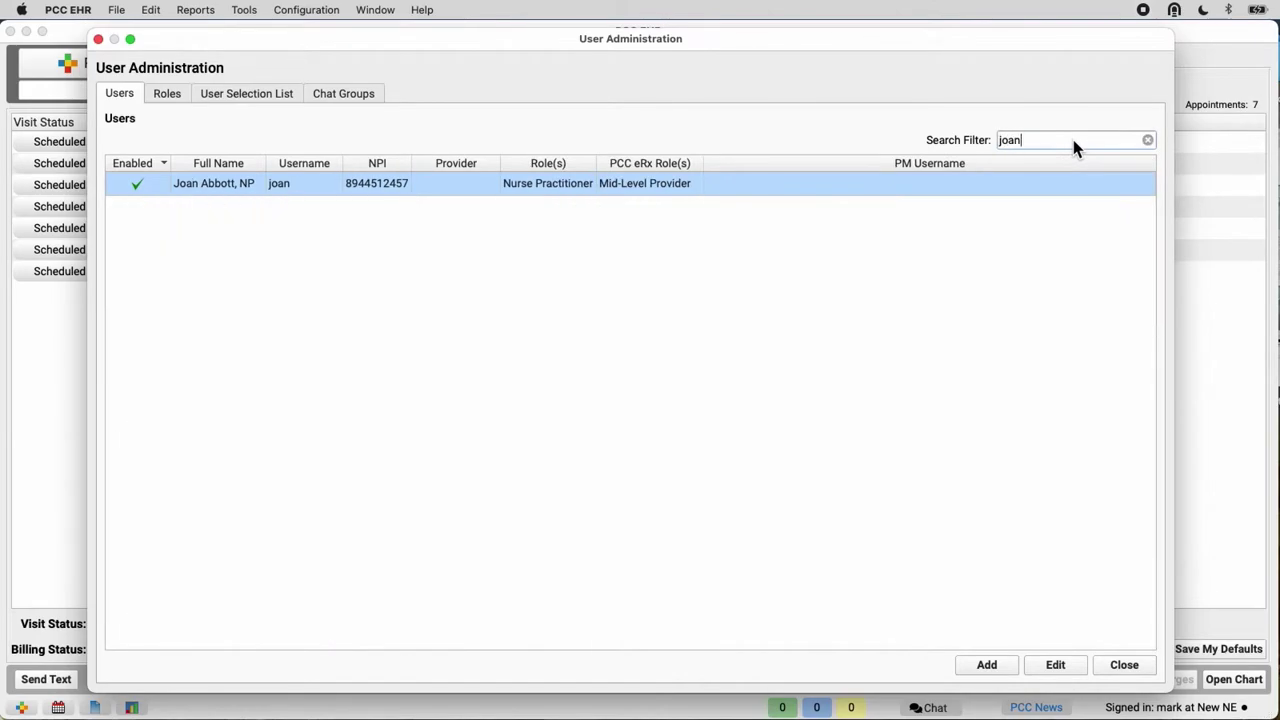
{"action": "double_click", "coordinate": [236, 185]}
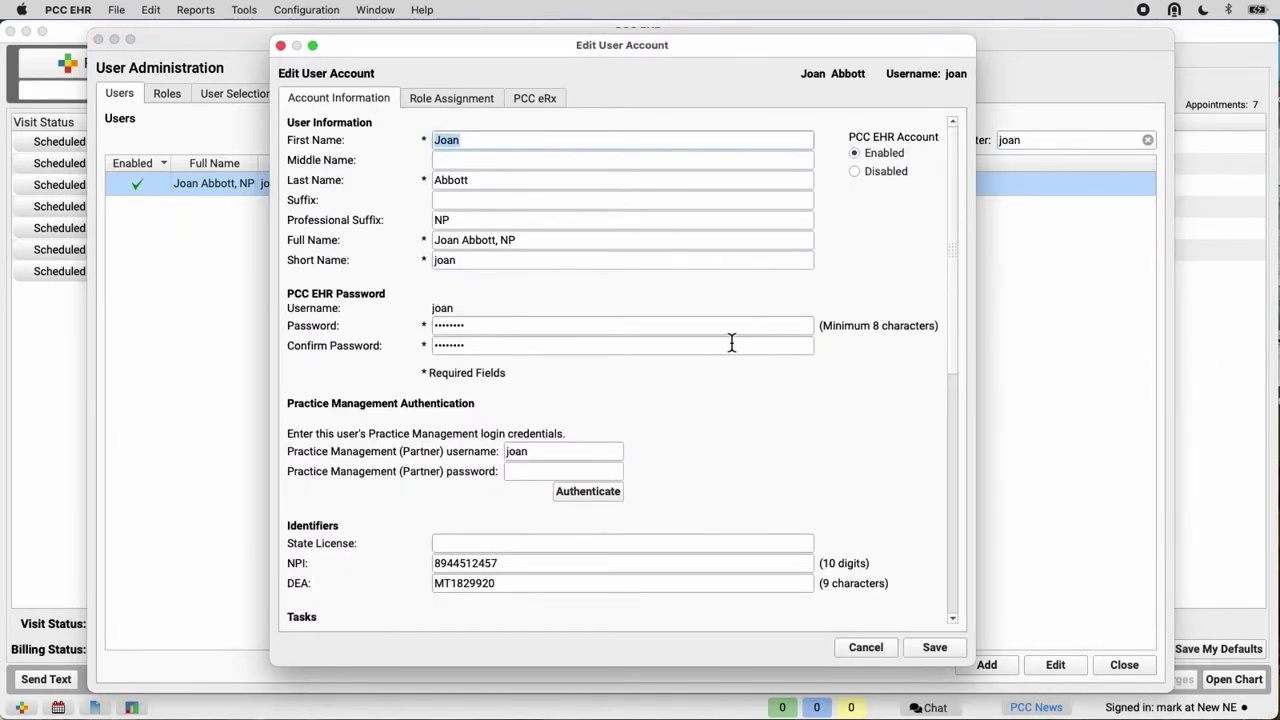
Enter and confirm a new password for the nurse practitioner, then save it.
{"action": "left_click", "coordinate": [496, 325]}
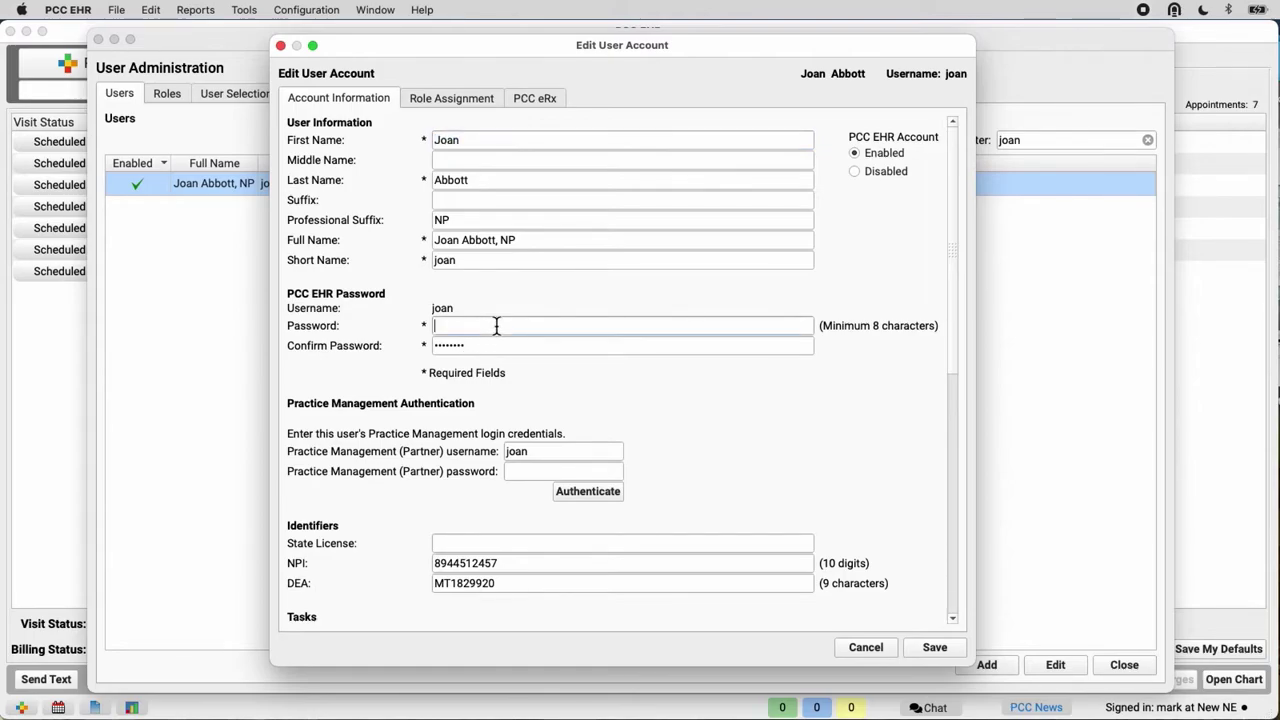
{"action": "type", "text": "********"}
{"action": "left_click", "coordinate": [475, 348]}
{"action": "type", "text": "********"}
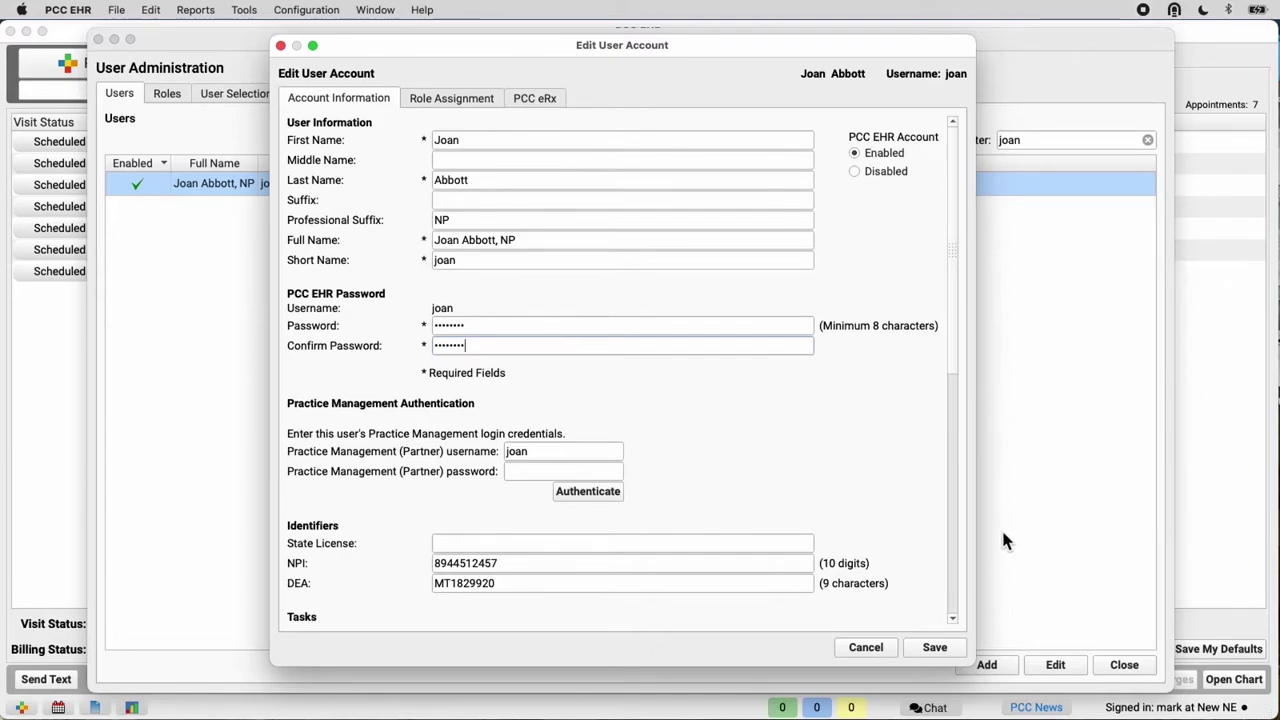
{"action": "left_click", "coordinate": [932, 650]}
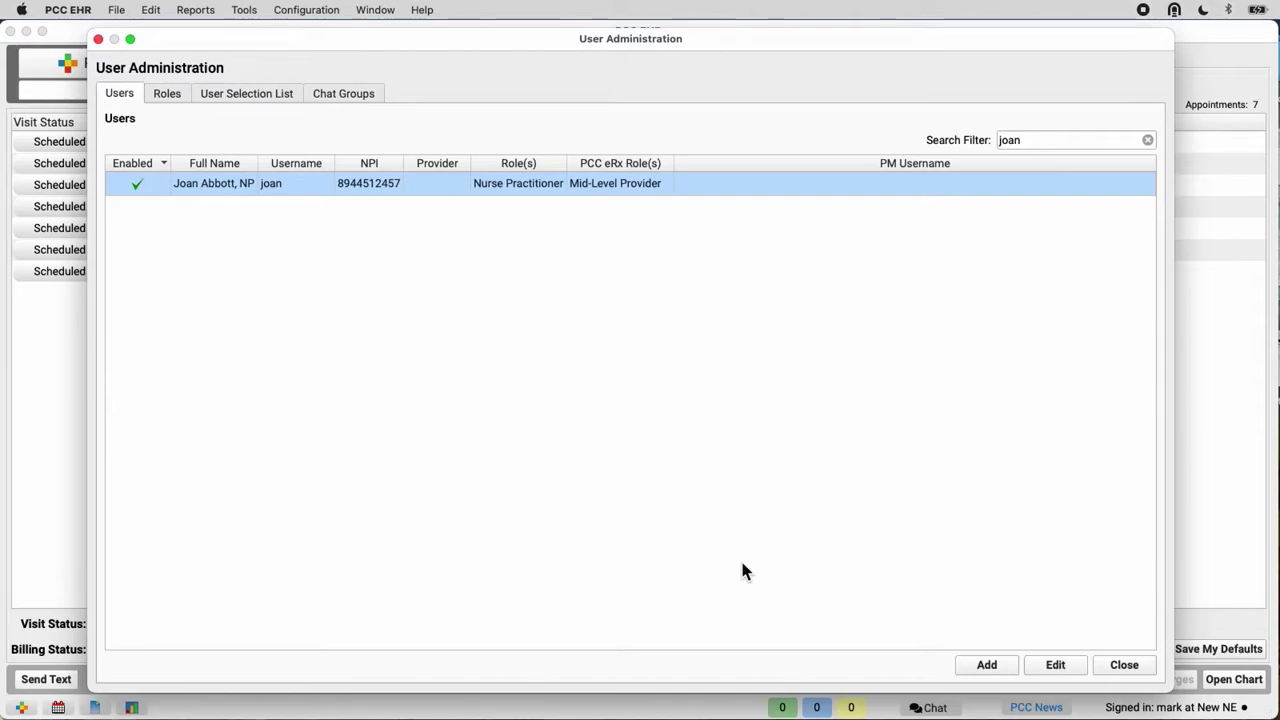
Filter the user list for the Administrative user and save the account as Disabled.
{"action": "left_click", "coordinate": [1080, 139]}
{"action": "left_click_drag", "start_coordinate": [1080, 139], "coordinate": [985, 140]}
{"action": "type", "text": "fre"}
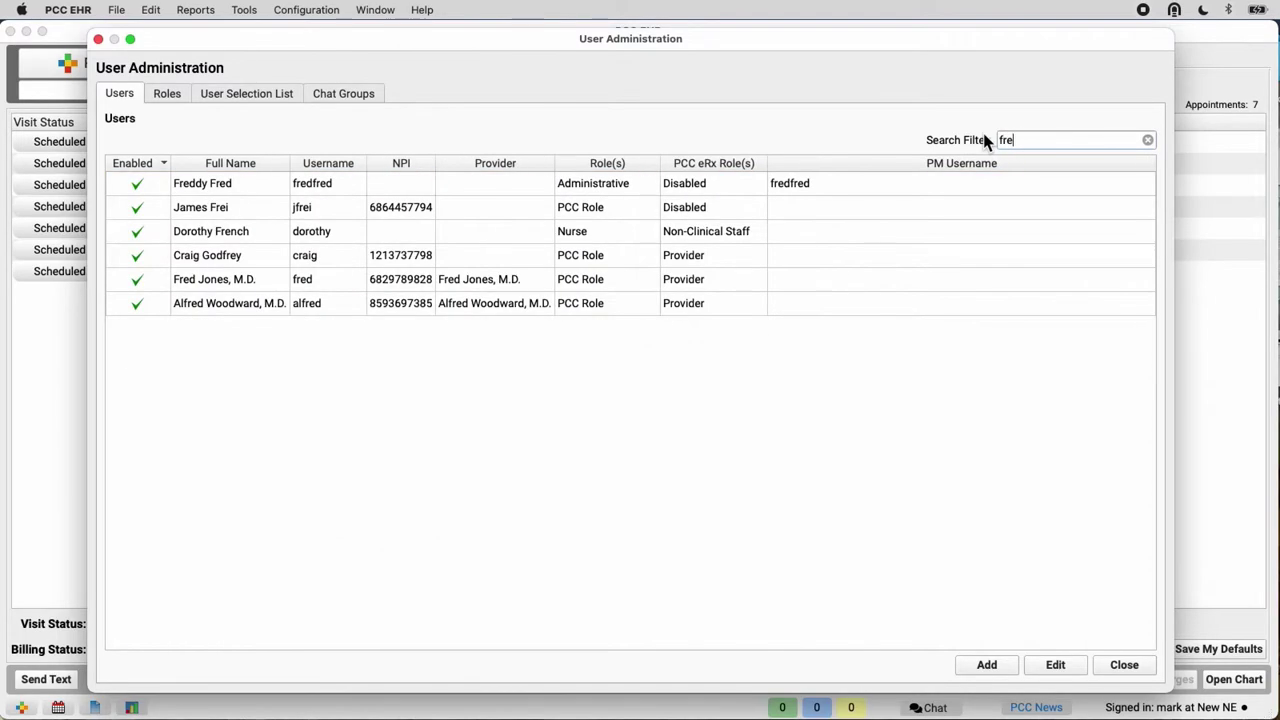
{"action": "type", "text": "d"}
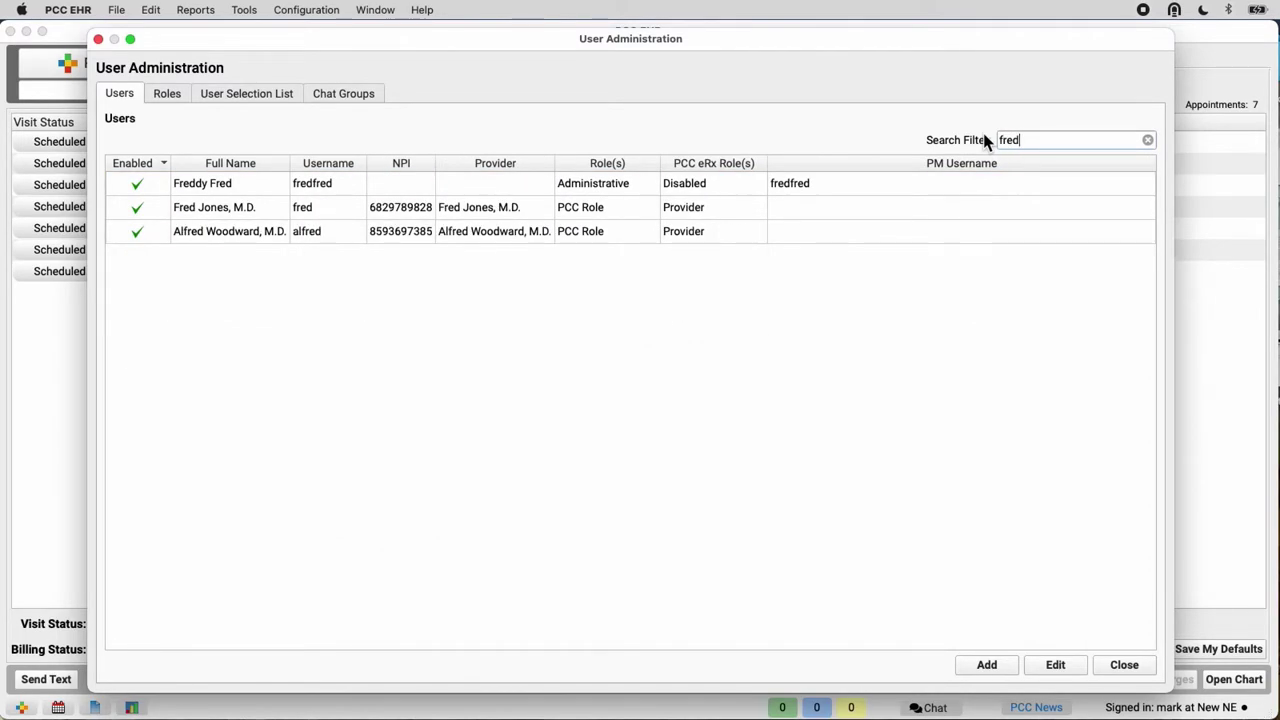
{"action": "double_click", "coordinate": [236, 191]}
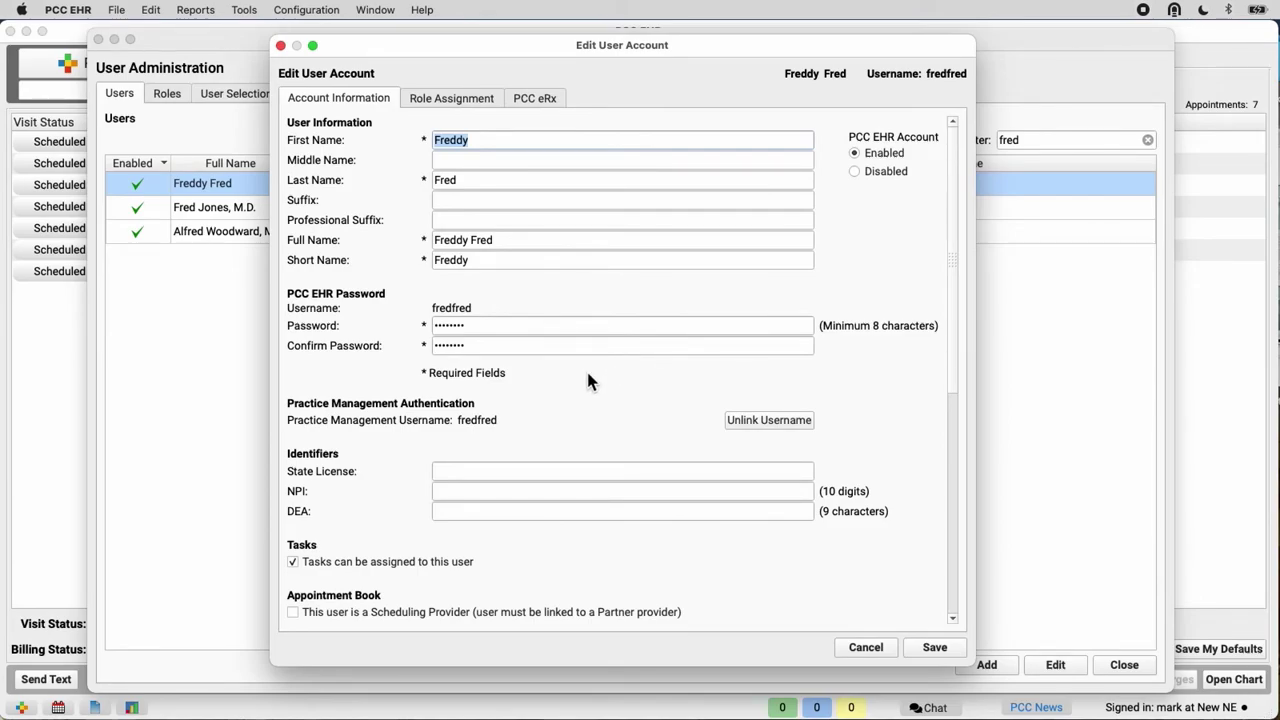
{"action": "left_click", "coordinate": [895, 172]}
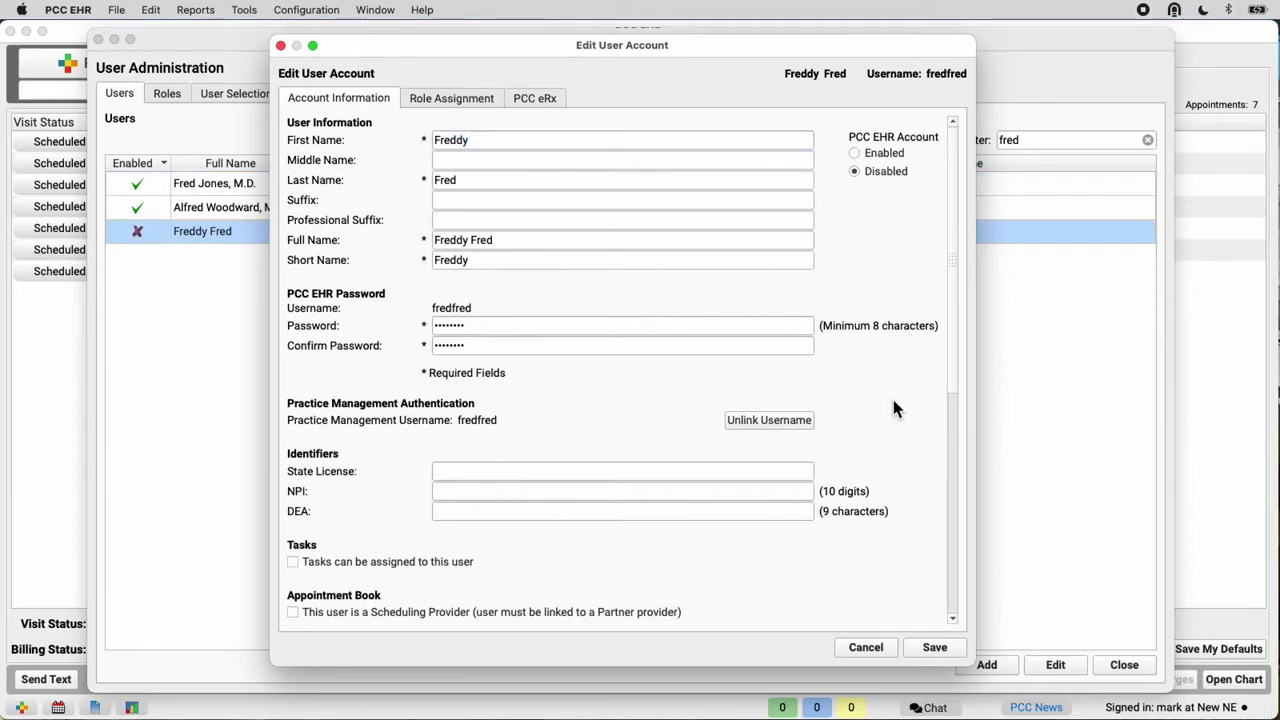
{"action": "left_click", "coordinate": [926, 648]}
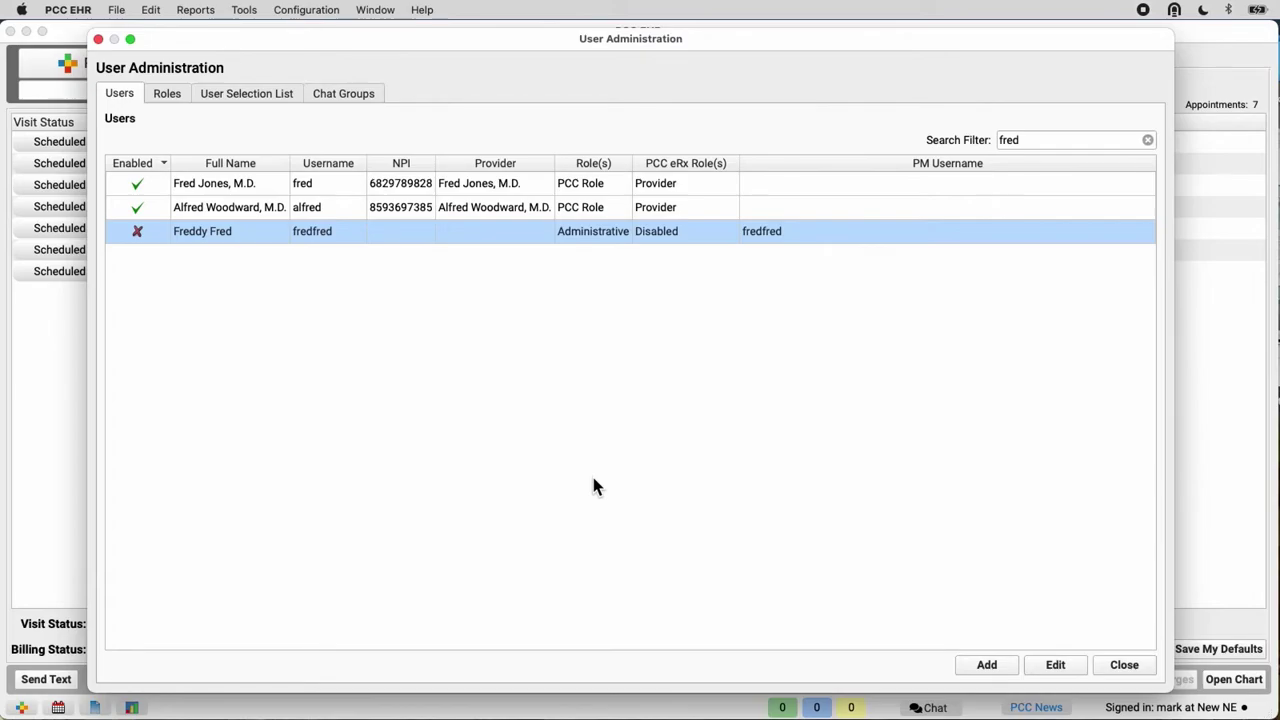
Reopen the Administrative user's account and save it as Enabled again.
{"action": "double_click", "coordinate": [262, 232]}
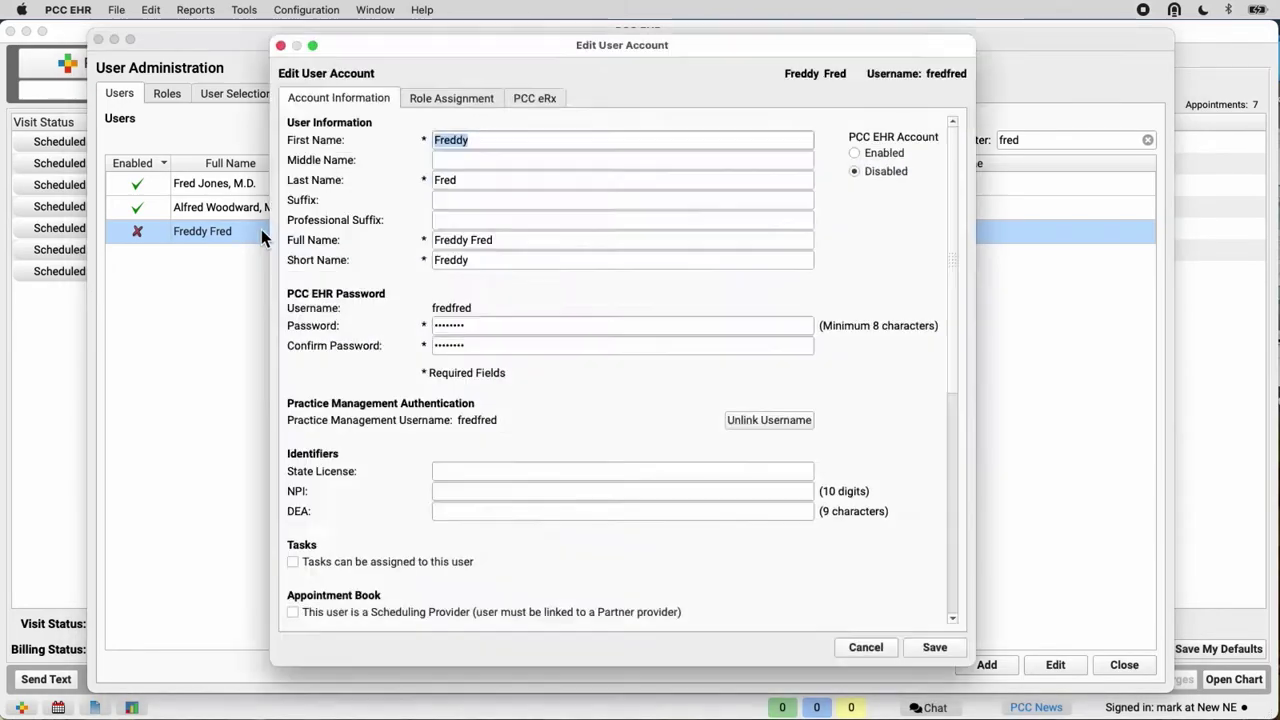
{"action": "left_click", "coordinate": [884, 151]}
{"action": "left_click", "coordinate": [925, 649]}
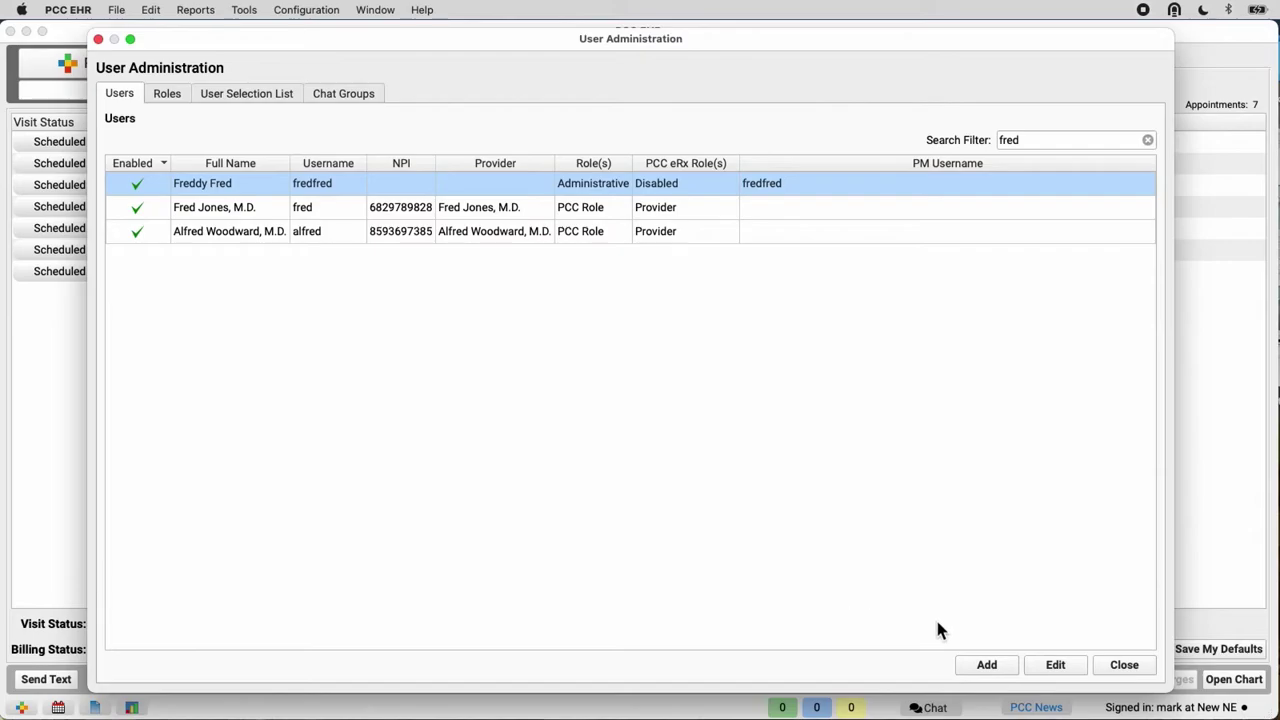
Add a new user, entering the first, last, full and short names, username and password.
{"action": "left_click", "coordinate": [986, 665]}
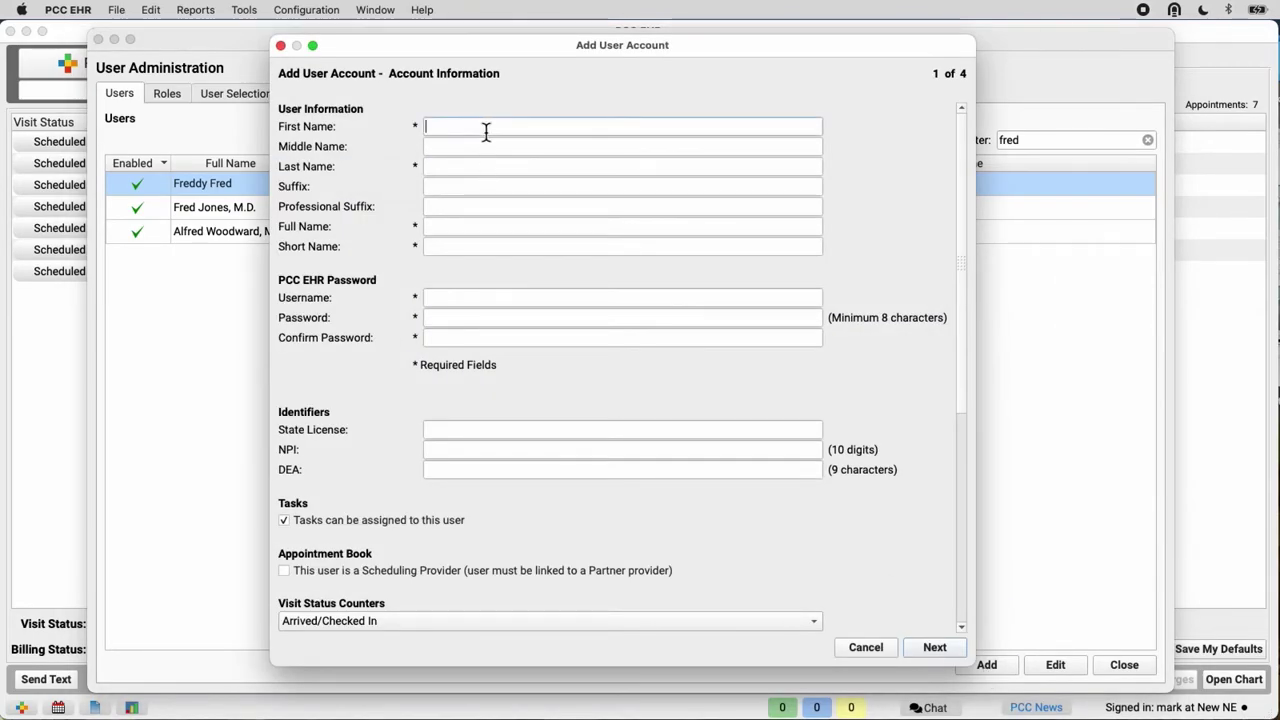
{"action": "type", "text": "Tommy"}
{"action": "key", "text": "Tab"}
{"action": "key", "text": "Tab"}
{"action": "type", "text": "Tom"}
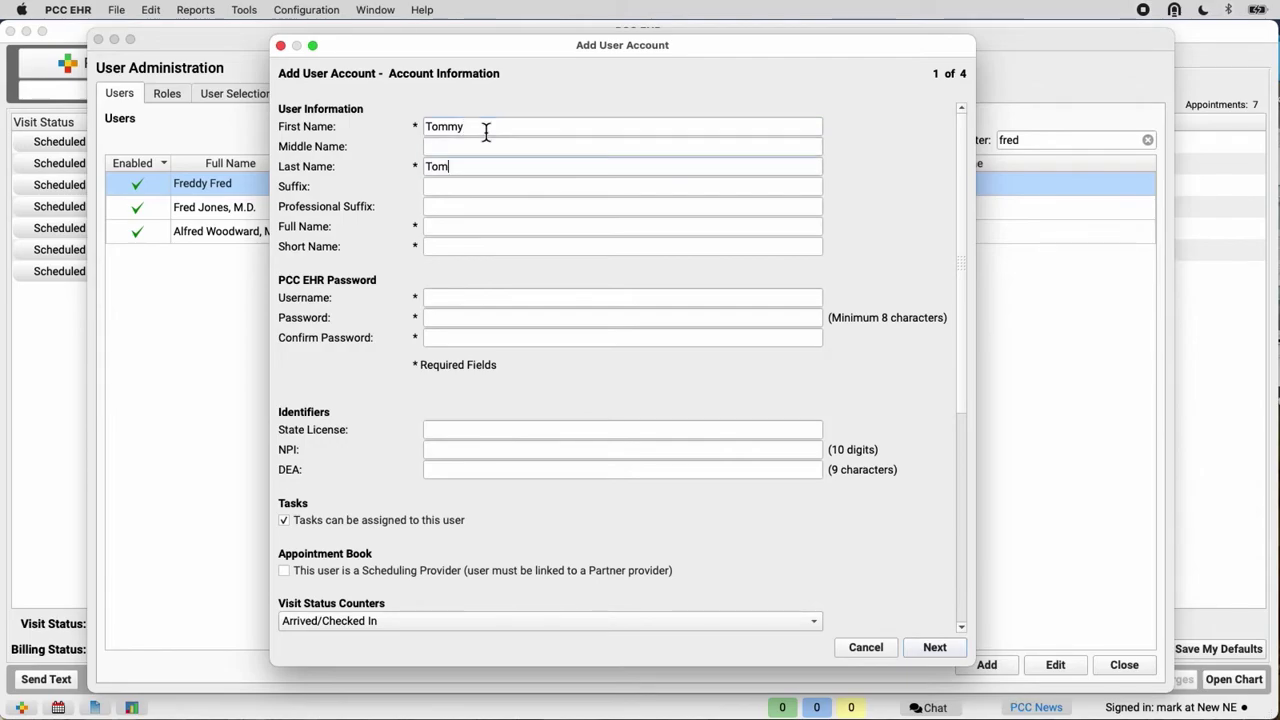
{"action": "key", "text": "Tab"}
{"action": "key", "text": "Tab"}
{"action": "key", "text": "Tab"}
{"action": "type", "text": "Tommy Tom"}
{"action": "key", "text": "Tab"}
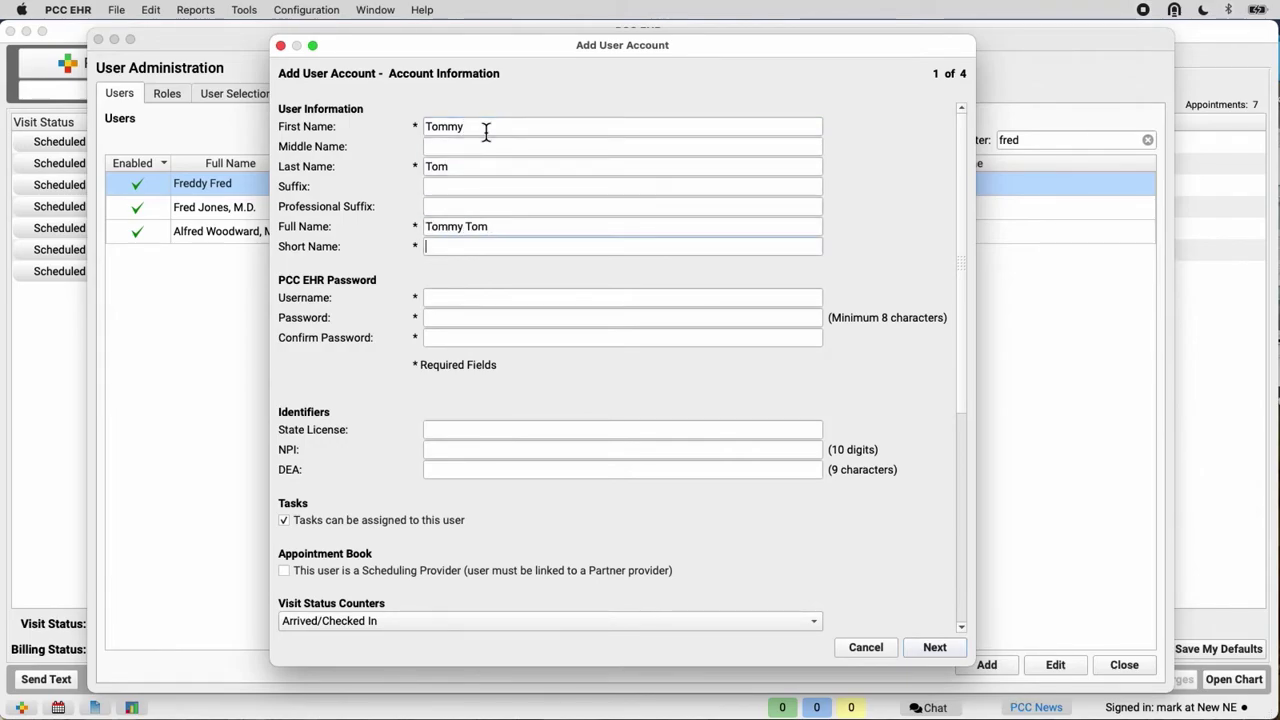
{"action": "type", "text": "Tom"}
{"action": "key", "text": "Tab"}
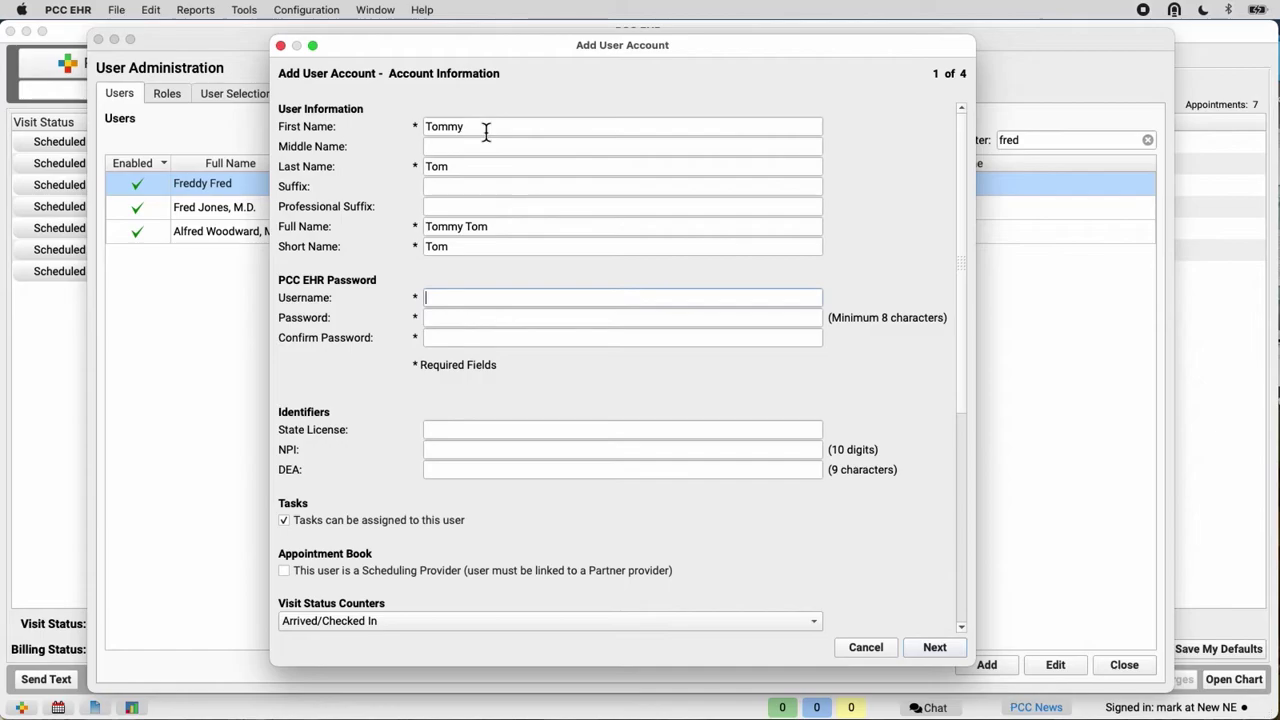
{"action": "type", "text": "tommytom"}
{"action": "key", "text": "Tab"}
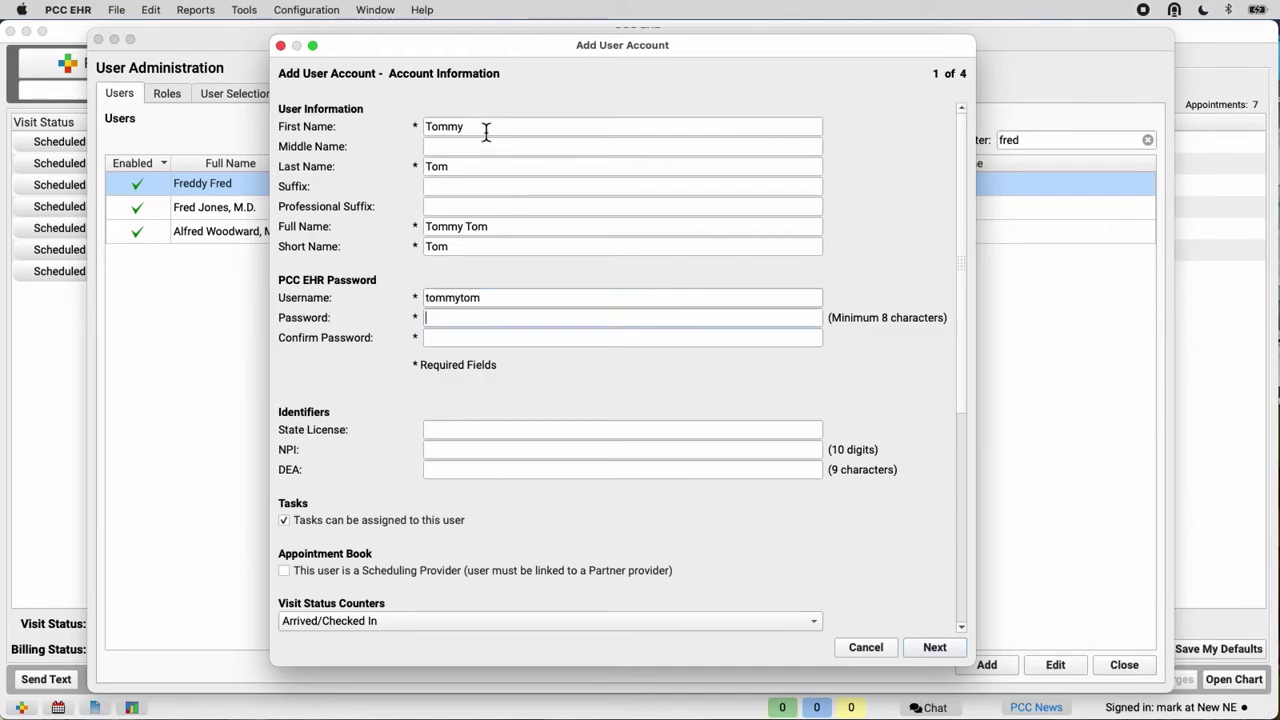
{"action": "type", "text": "••••••••"}
{"action": "key", "text": "Tab"}
{"action": "type", "text": "••••••••"}
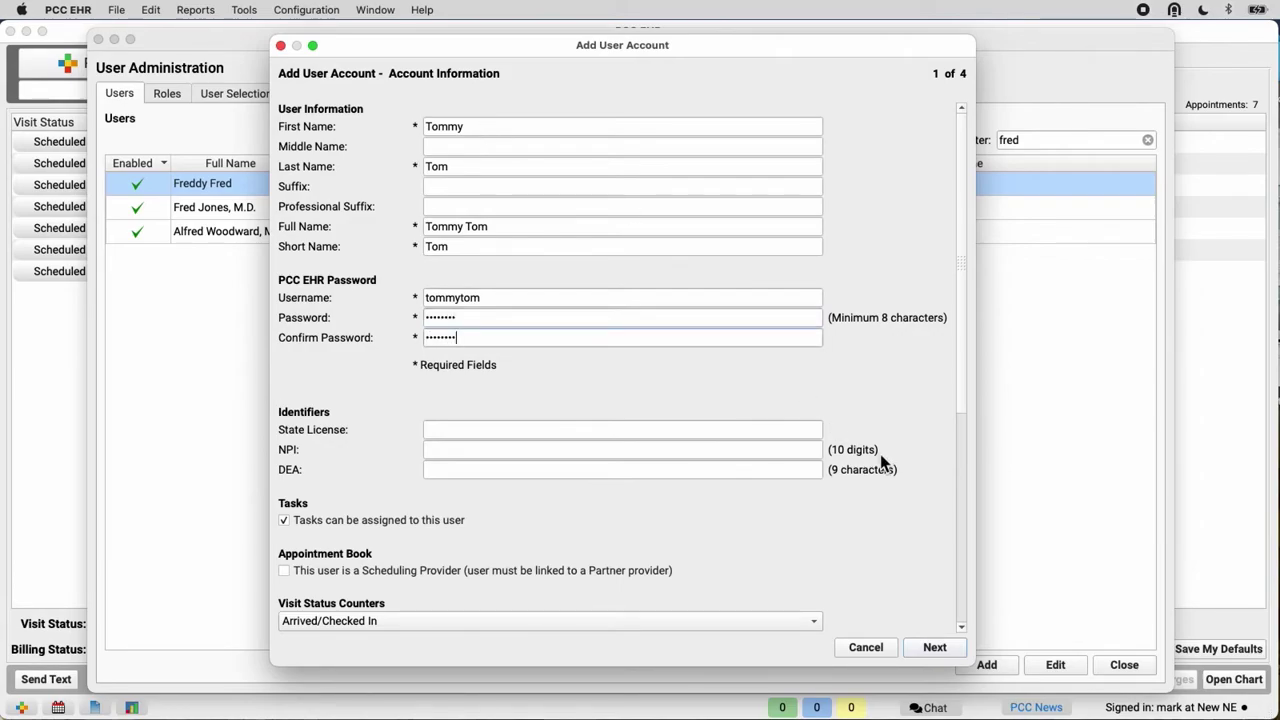
Assign the Administrative role, skip eRx registration, and create the account.
{"action": "left_click", "coordinate": [935, 647]}
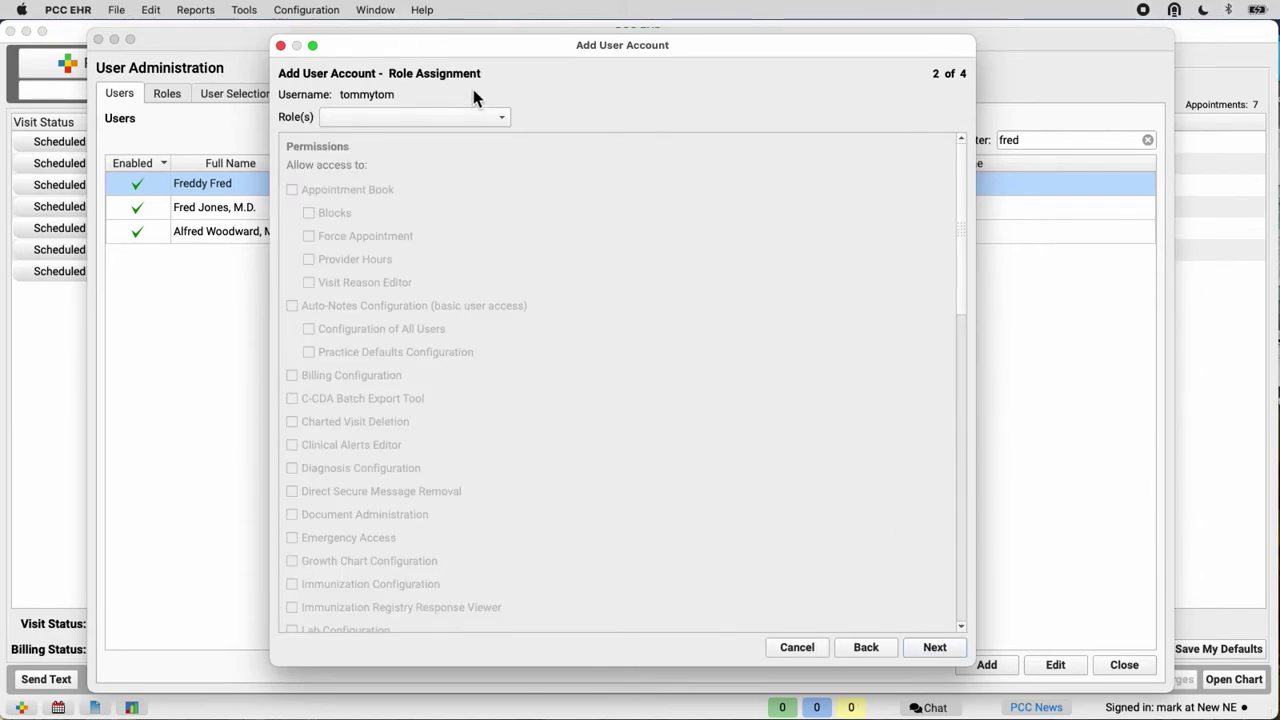
{"action": "left_click", "coordinate": [501, 117]}
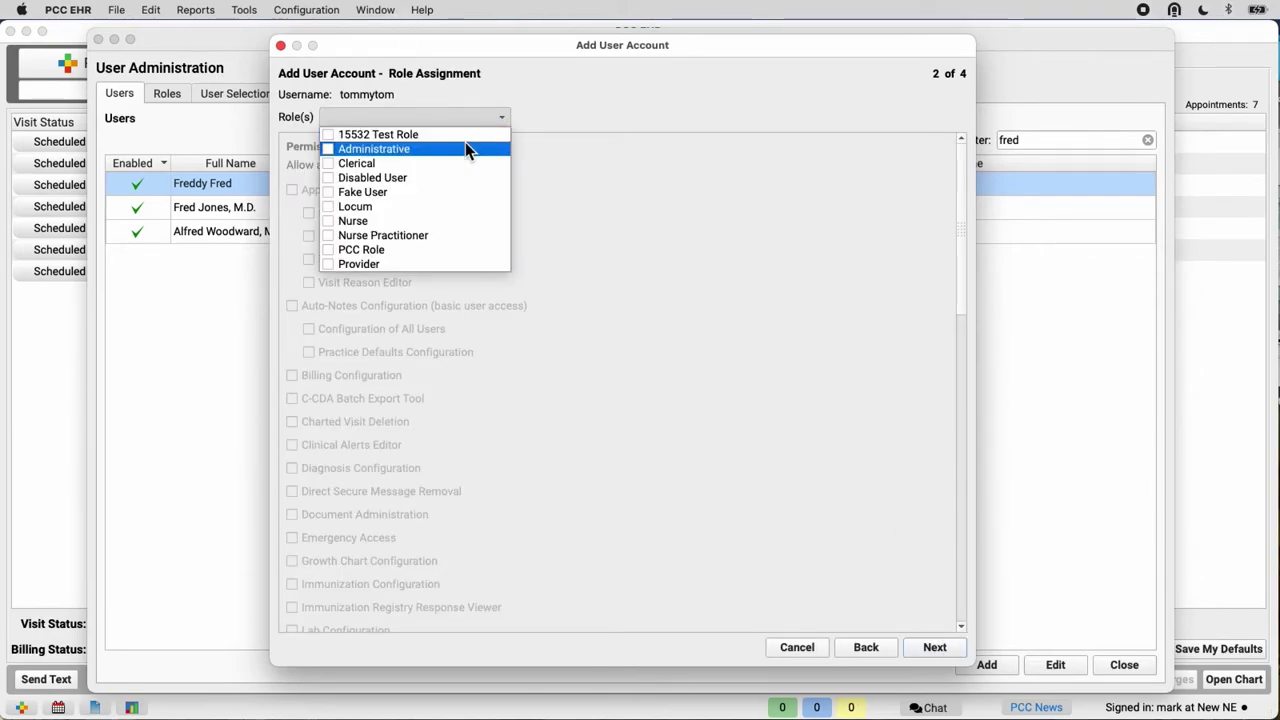
{"action": "left_click", "coordinate": [465, 145]}
{"action": "left_click", "coordinate": [925, 512]}
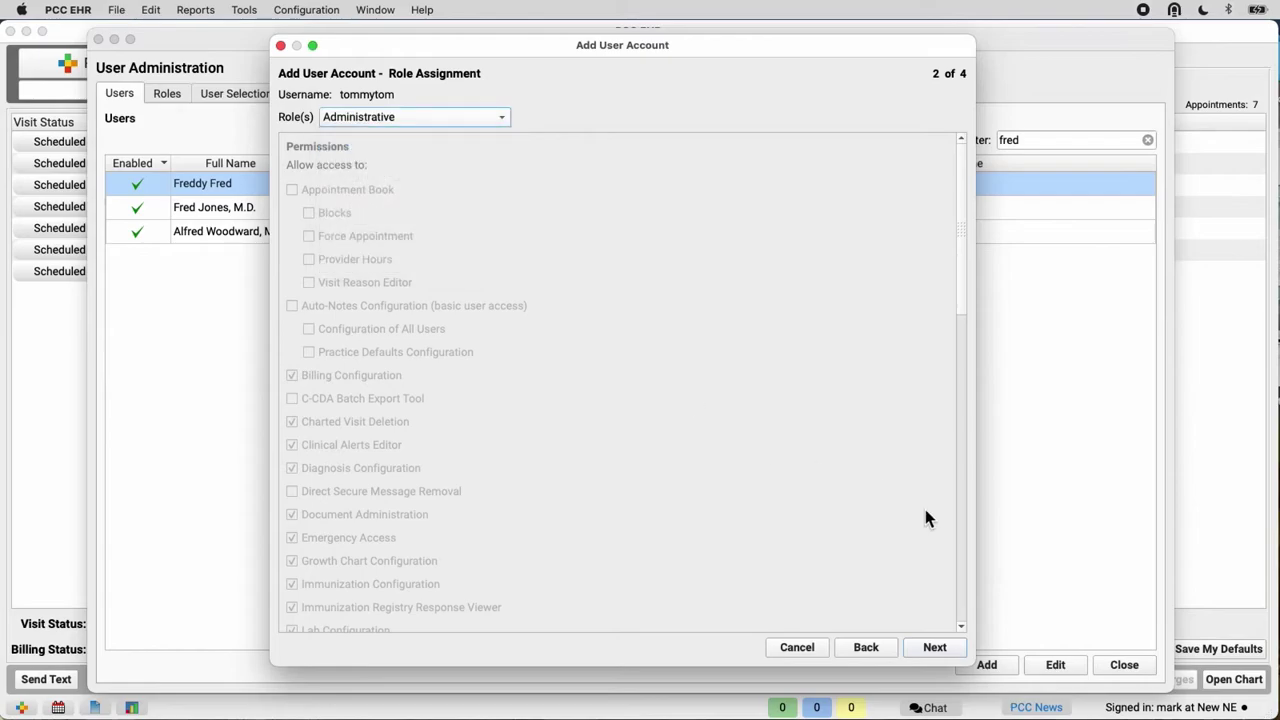
{"action": "left_click", "coordinate": [936, 647]}
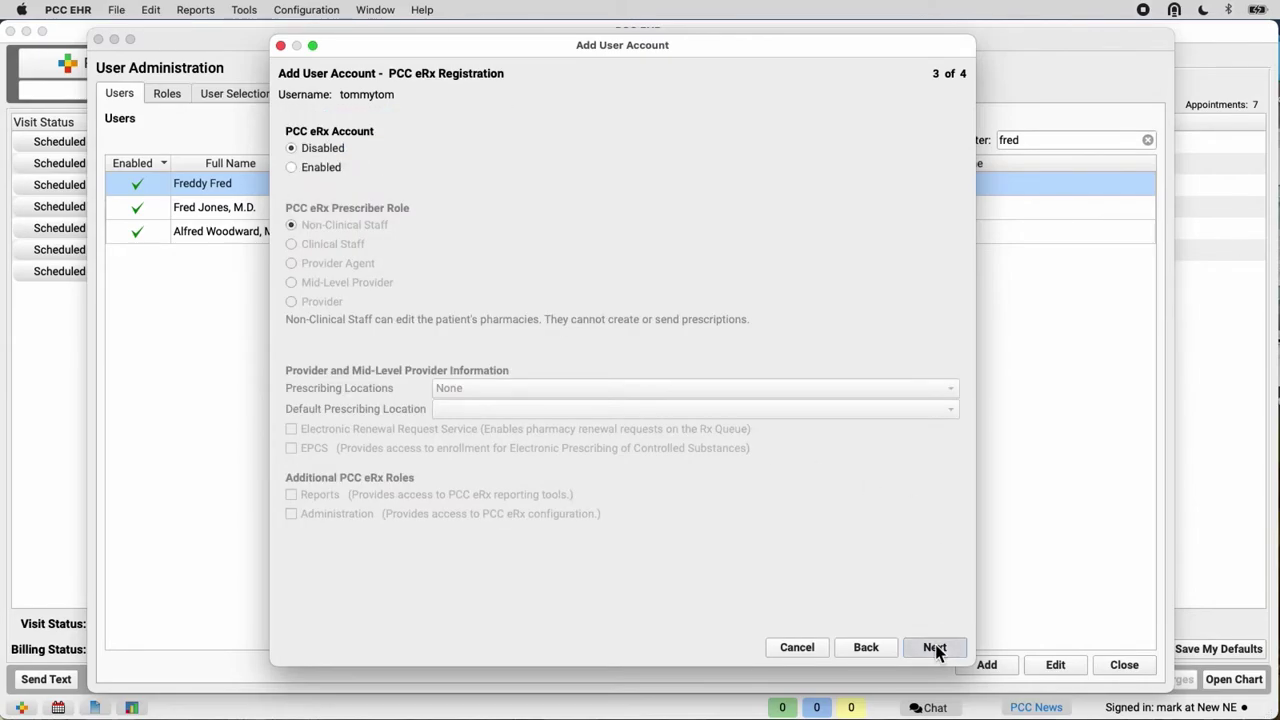
{"action": "left_click", "coordinate": [935, 648]}
{"action": "left_click", "coordinate": [949, 647]}
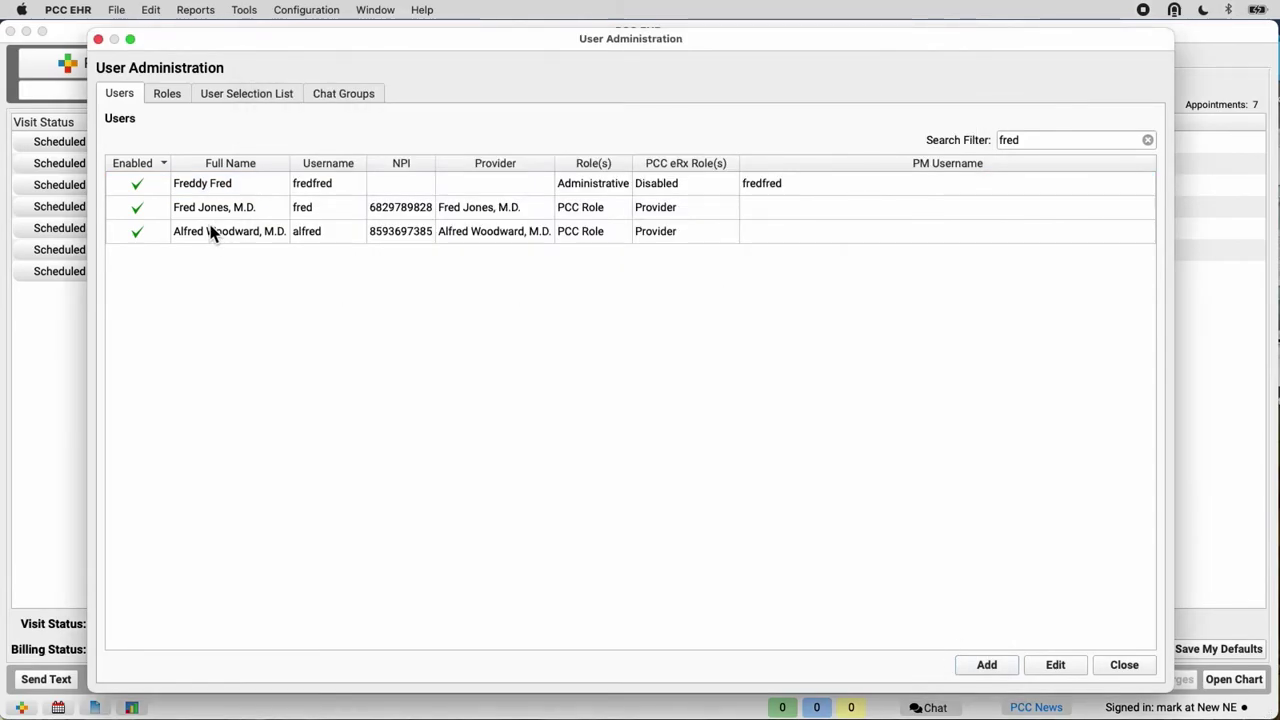
Replace the search filter with the new user's name and open the new account.
{"action": "double_click", "coordinate": [1062, 139]}
{"action": "type", "text": "tommy"}
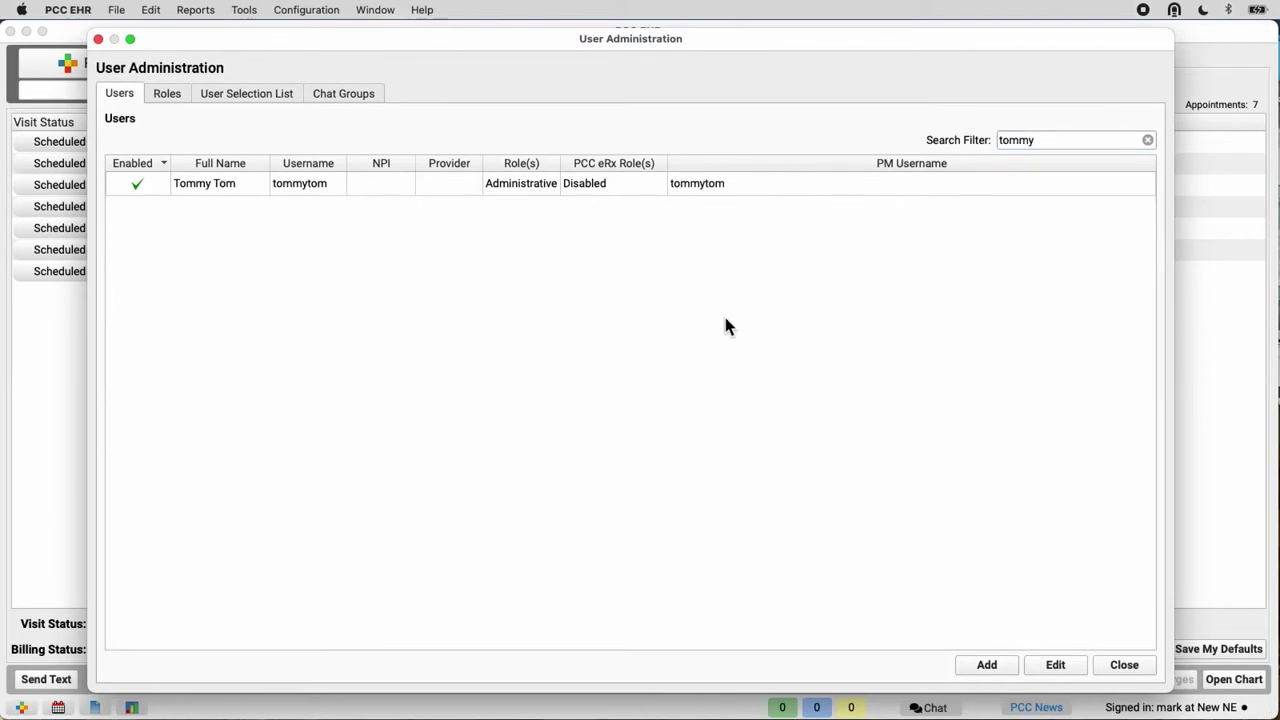
{"action": "double_click", "coordinate": [209, 183]}
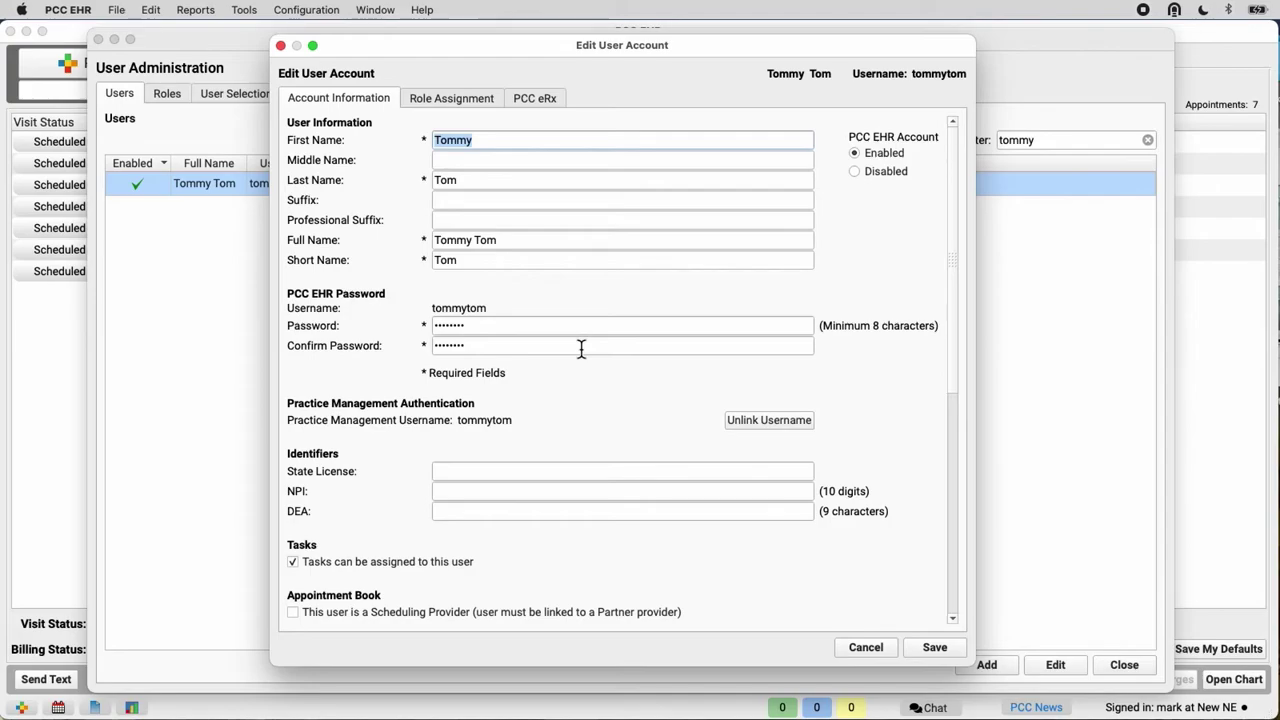
Review the Role Assignment and Account Information tabs, then save the account.
{"action": "left_click", "coordinate": [473, 99]}
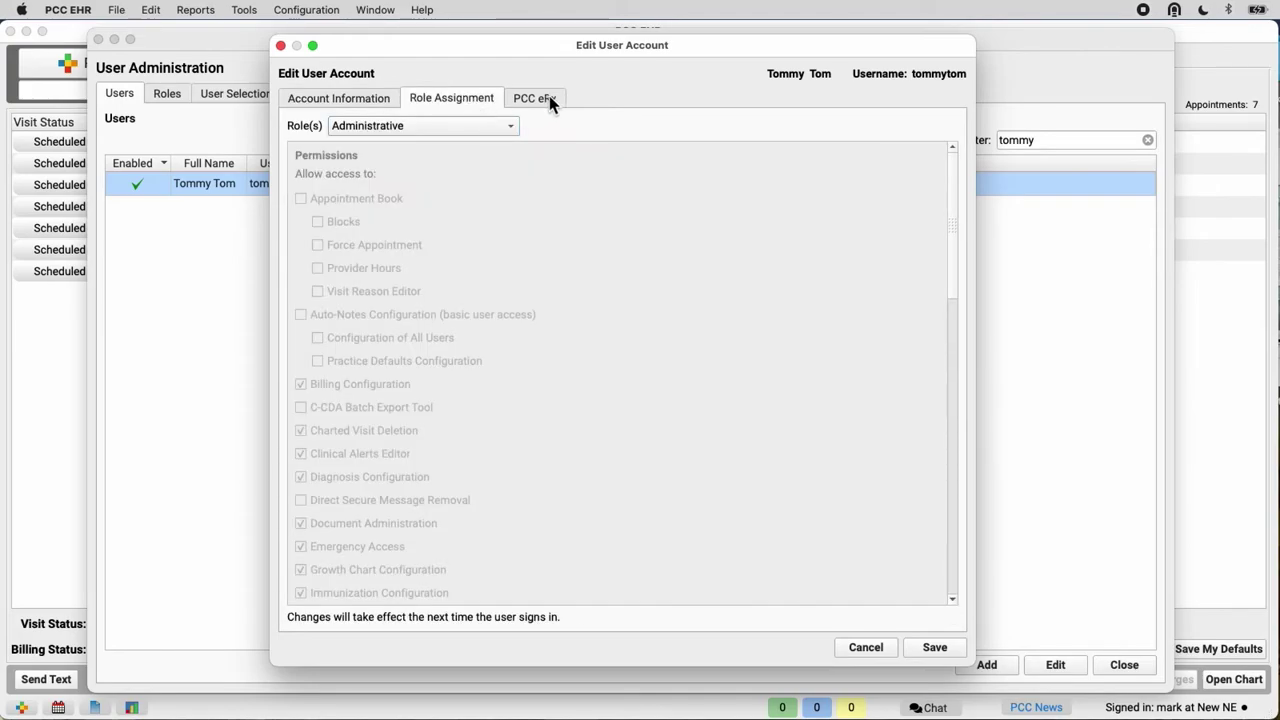
{"action": "left_click", "coordinate": [362, 101]}
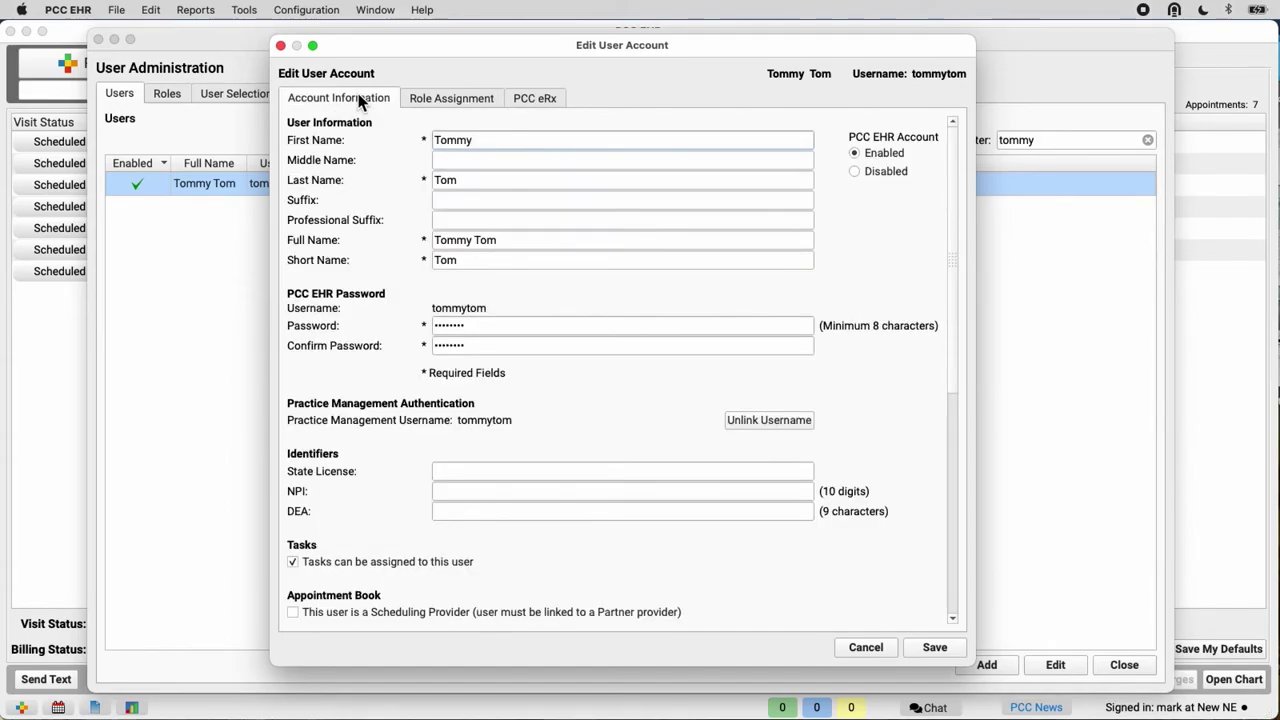
{"action": "scroll", "coordinate": [757, 517], "scroll_direction": "down", "scroll_amount": 10}
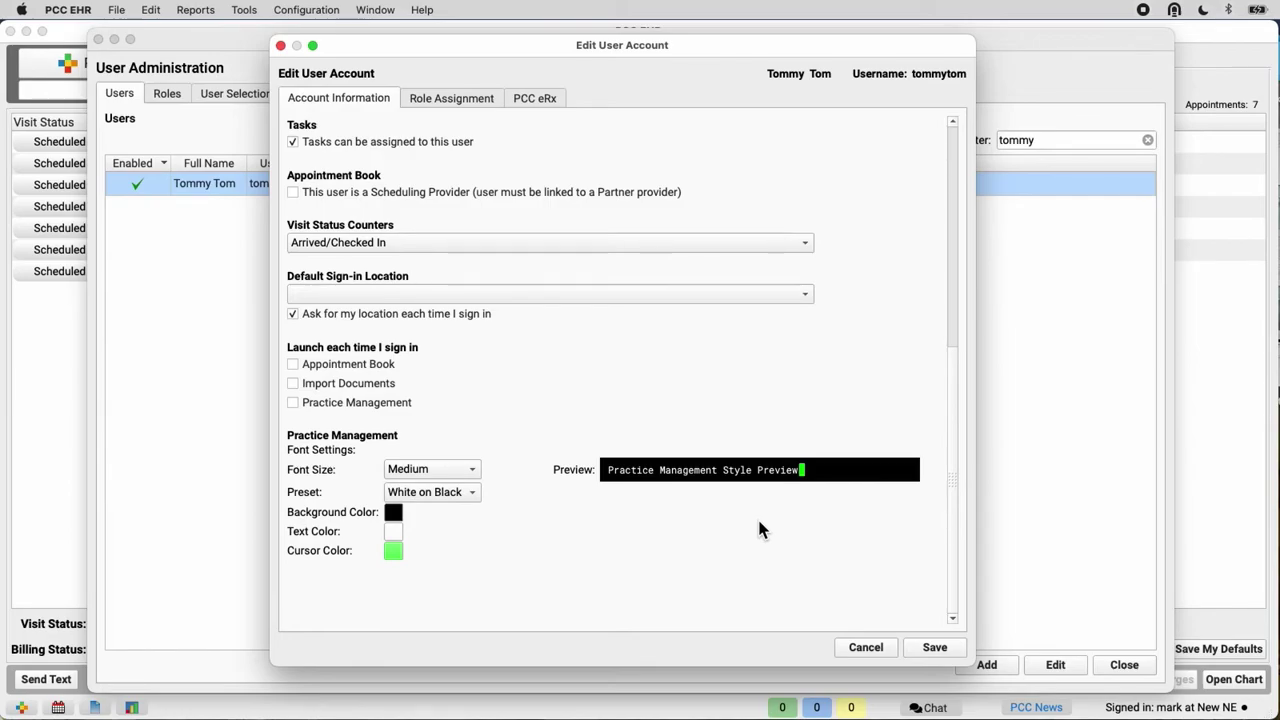
{"action": "scroll", "coordinate": [760, 478], "scroll_direction": "up", "scroll_amount": 4}
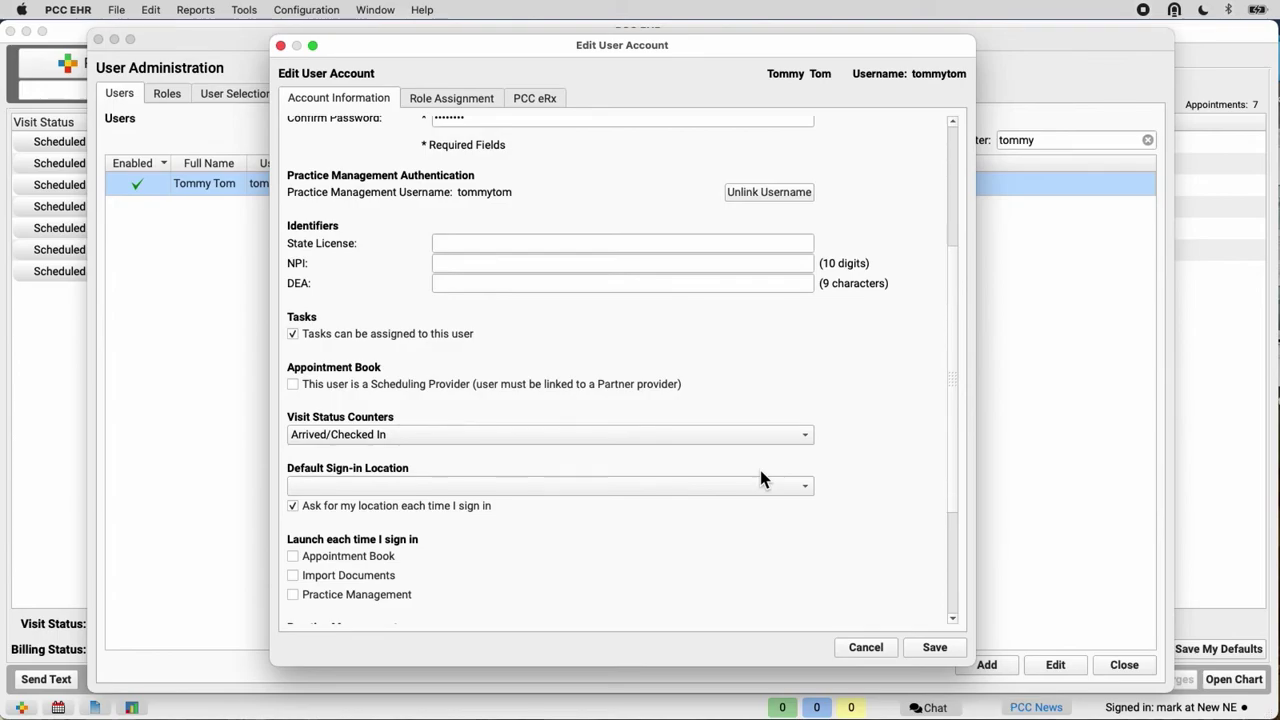
{"action": "scroll", "coordinate": [760, 478], "scroll_direction": "up", "scroll_amount": 5}
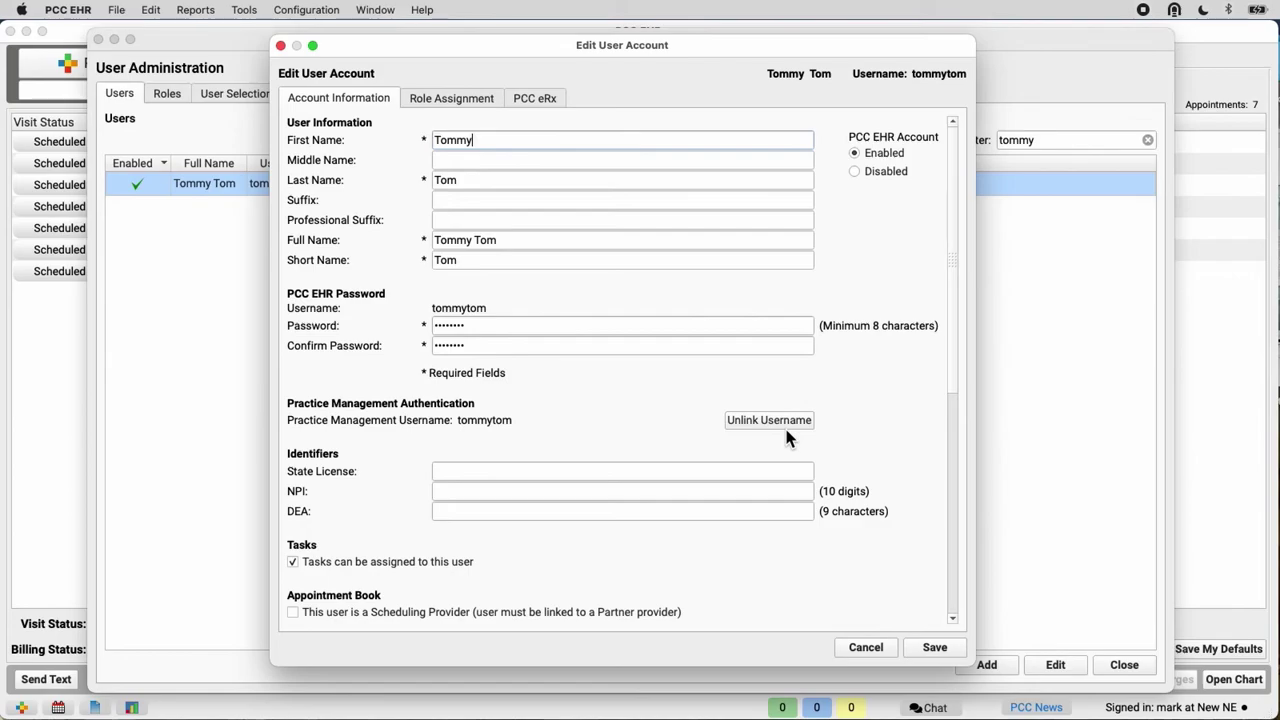
{"action": "left_click", "coordinate": [934, 647]}
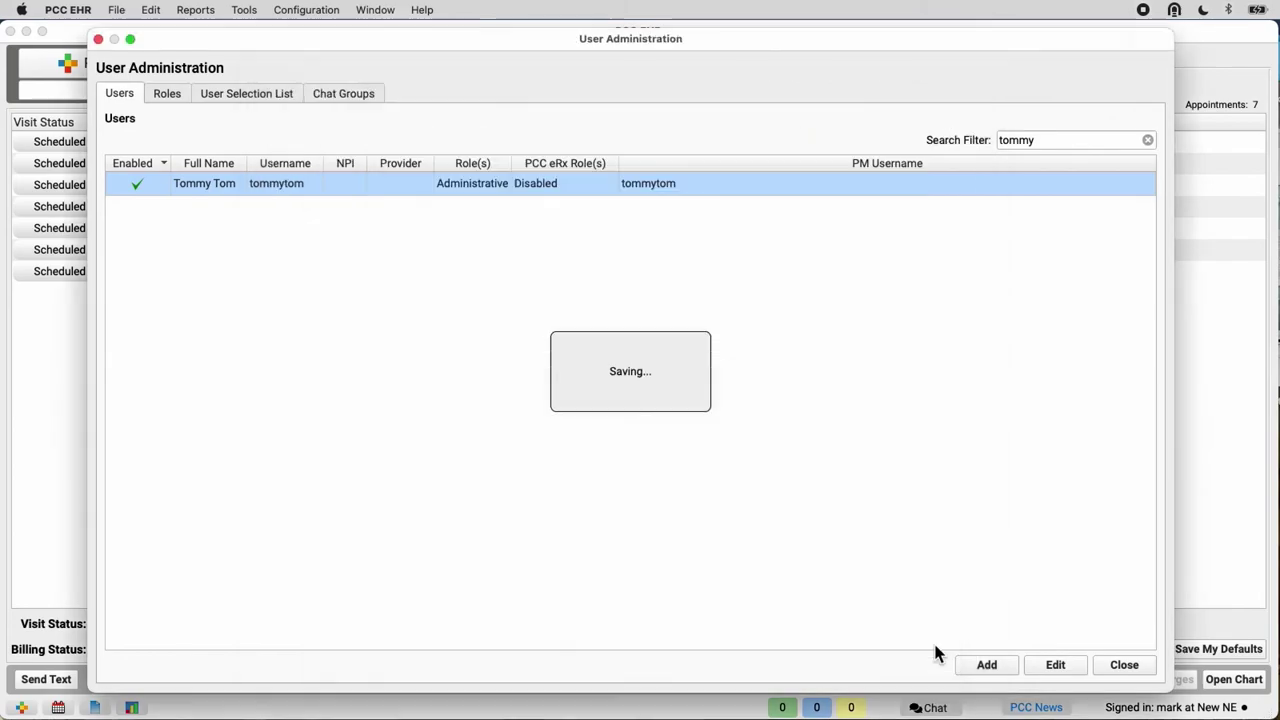
Close User Administration to return to the 02/12/21 schedule.
{"action": "left_click", "coordinate": [1128, 664]}
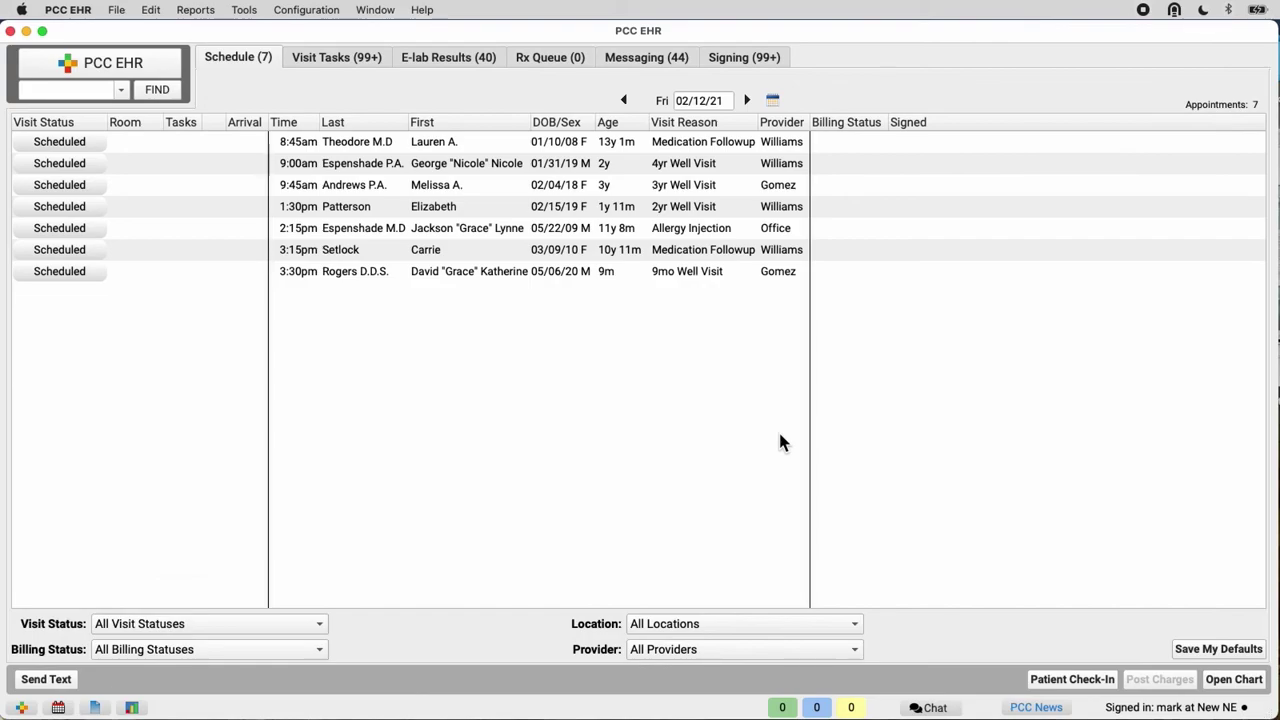